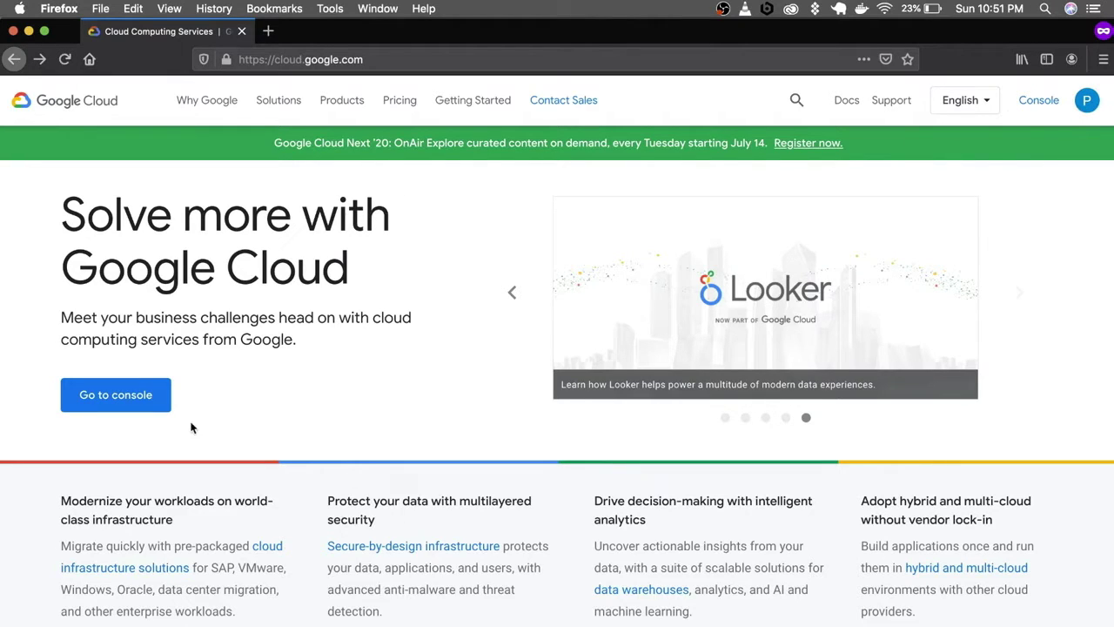
- Look over the Google Cloud home page and go to the console
scroll(336, 515, "down", 5)
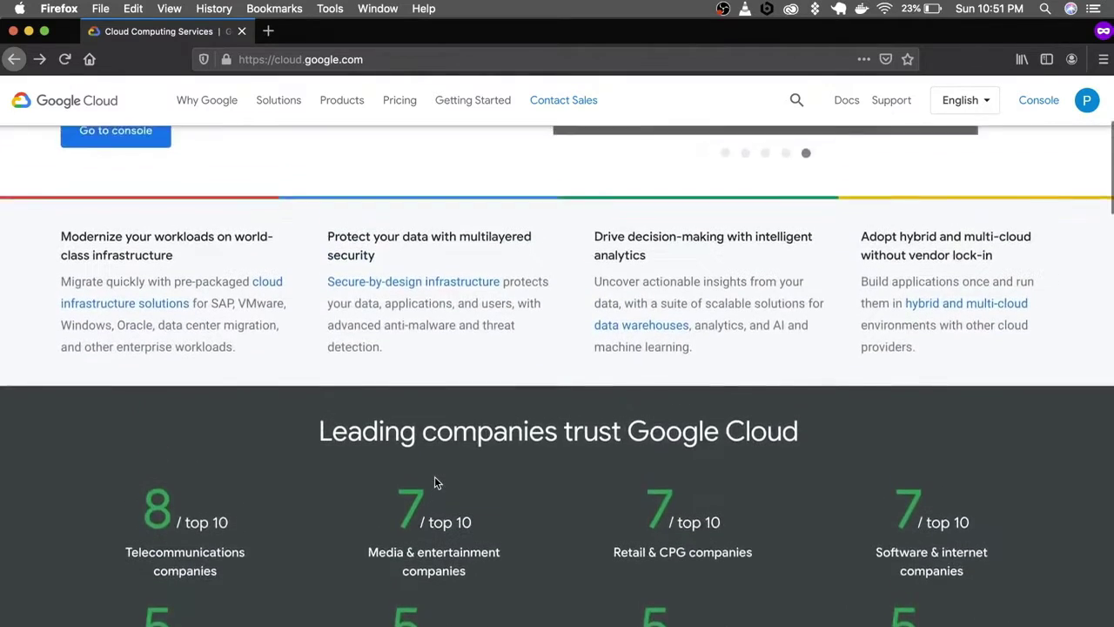
scroll(437, 483, "down", 3)
scroll(642, 383, "up", 1)
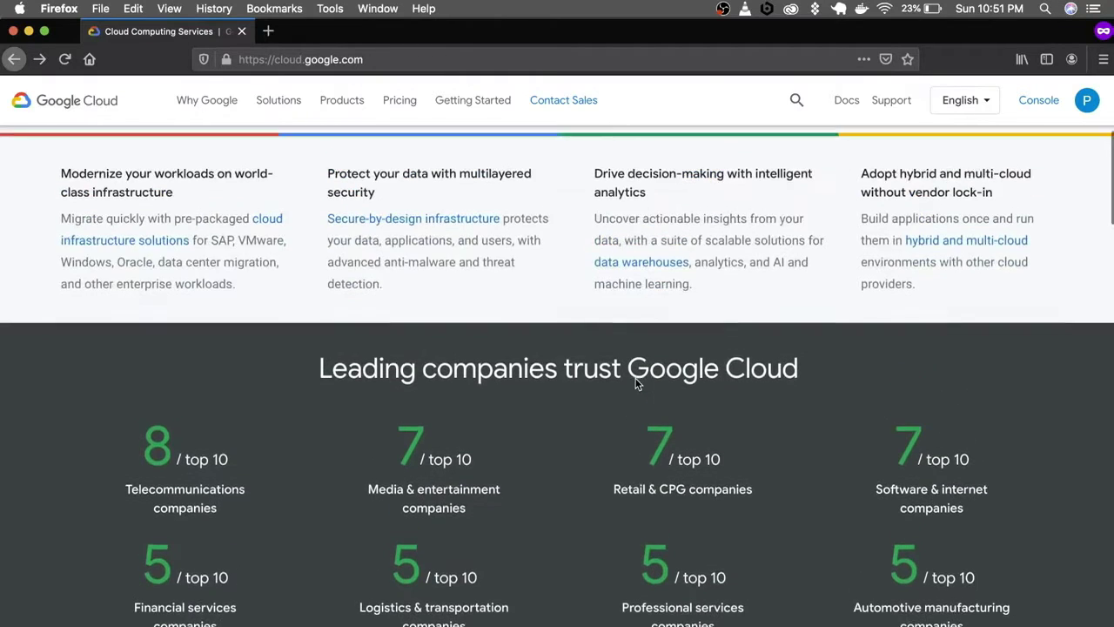
scroll(635, 383, "up", 6)
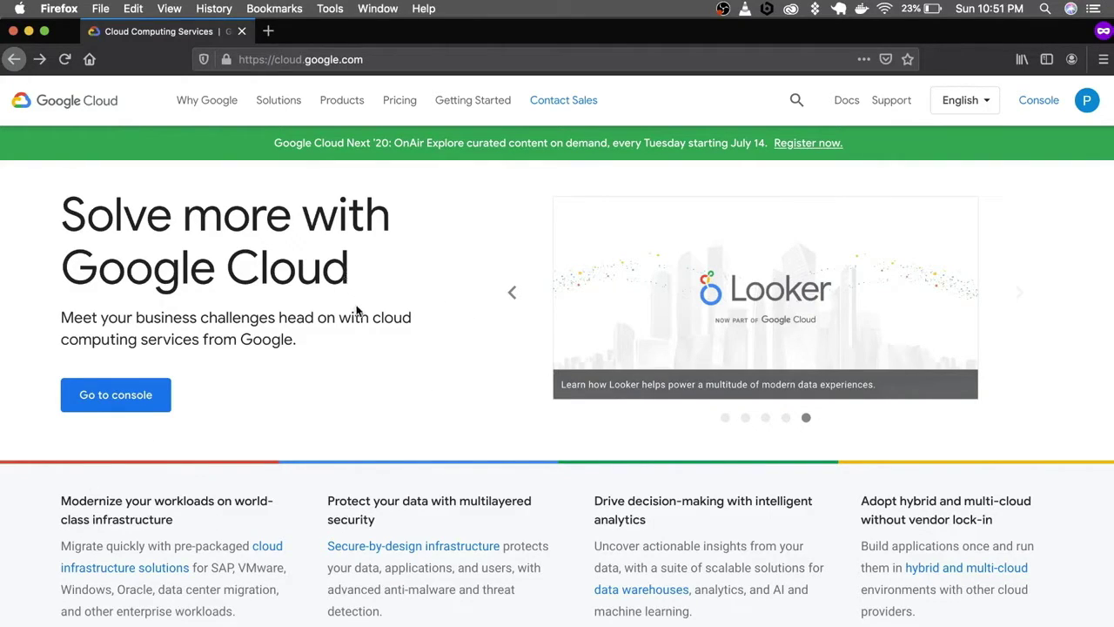
left_click(127, 398)
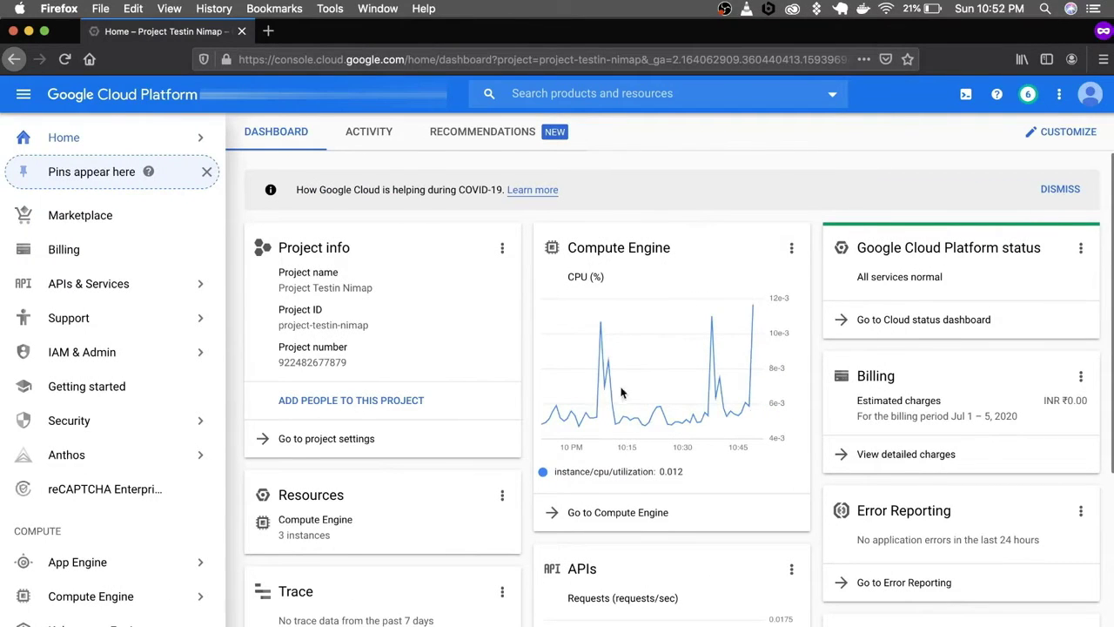
- Review the project dashboard's cards, including project info, Compute Engine, APIs, billing and getting started
scroll(696, 509, "down", 3)
scroll(691, 514, "up", 3)
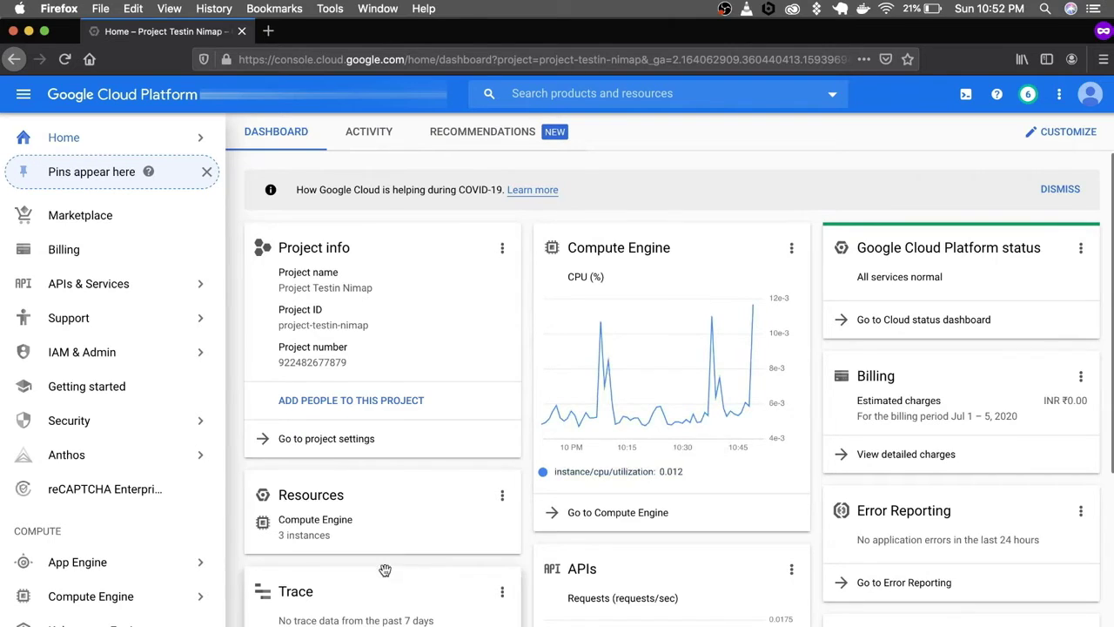
scroll(384, 567, "down", 2)
scroll(384, 568, "down", 2)
scroll(639, 346, "down", 2)
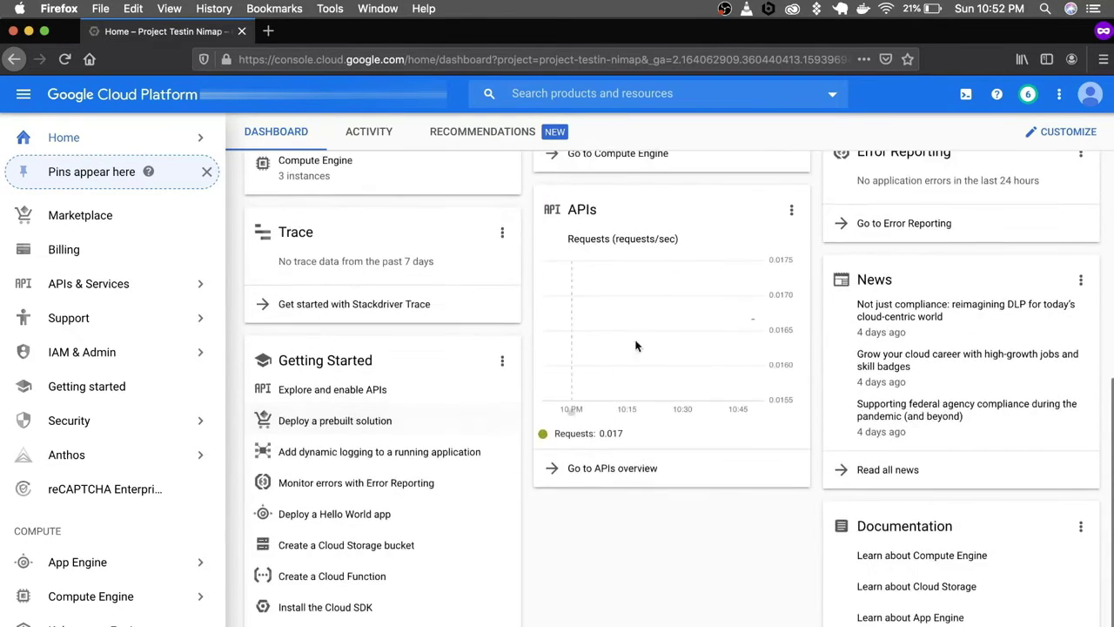
scroll(654, 385, "up", 6)
- Browse the console's service list from the general entries through Compute, Storage and Tools
scroll(95, 513, "down", 7)
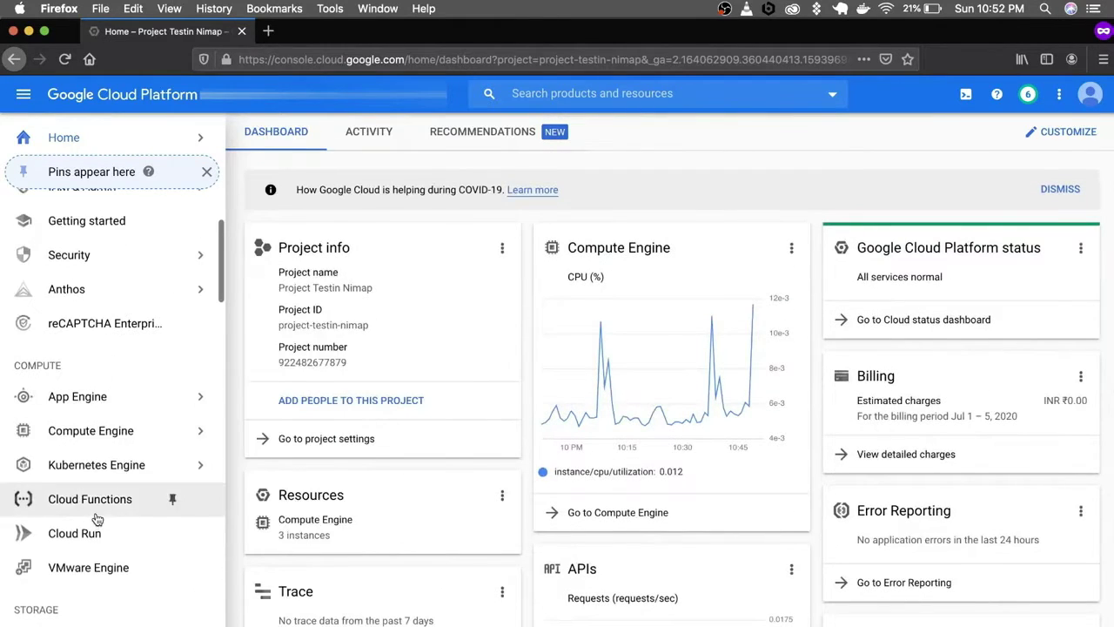
scroll(95, 518, "down", 10)
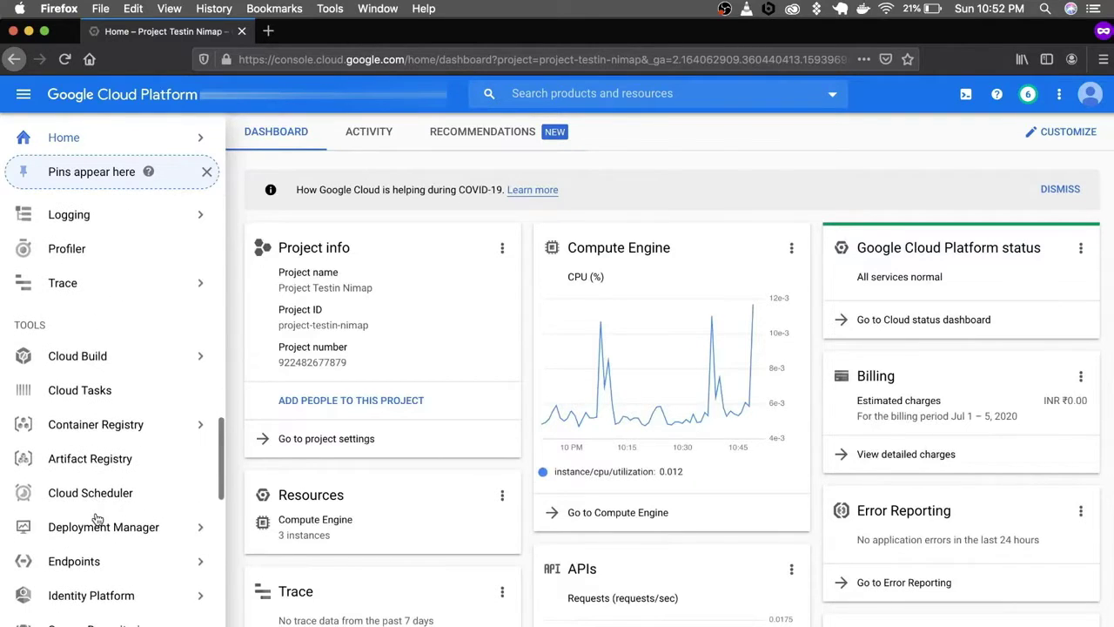
scroll(95, 518, "up", 15)
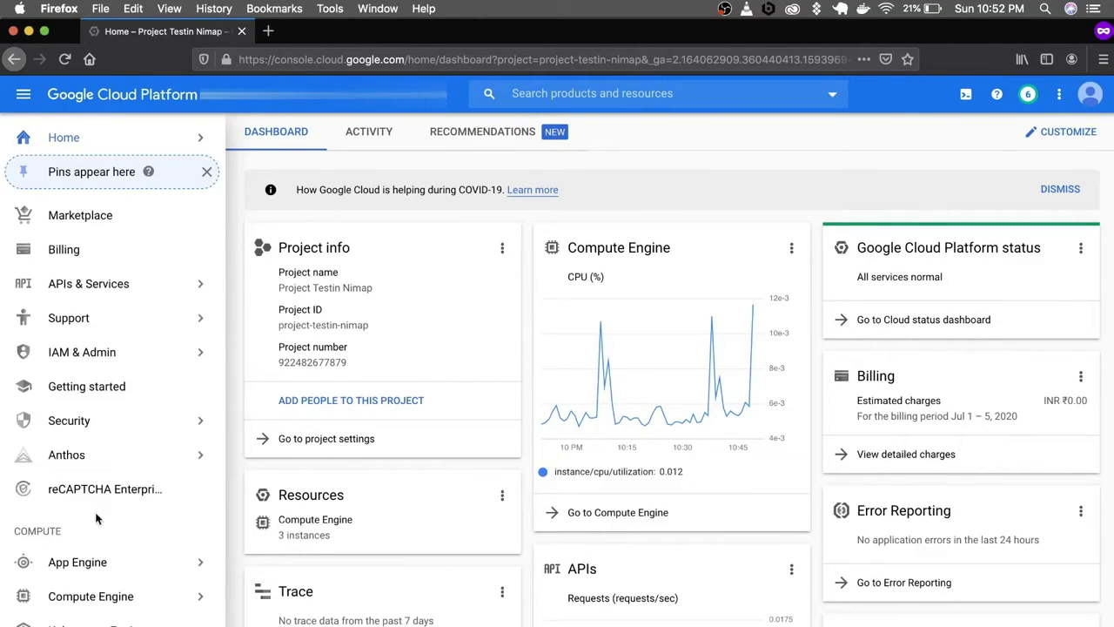
scroll(97, 518, "down", 1)
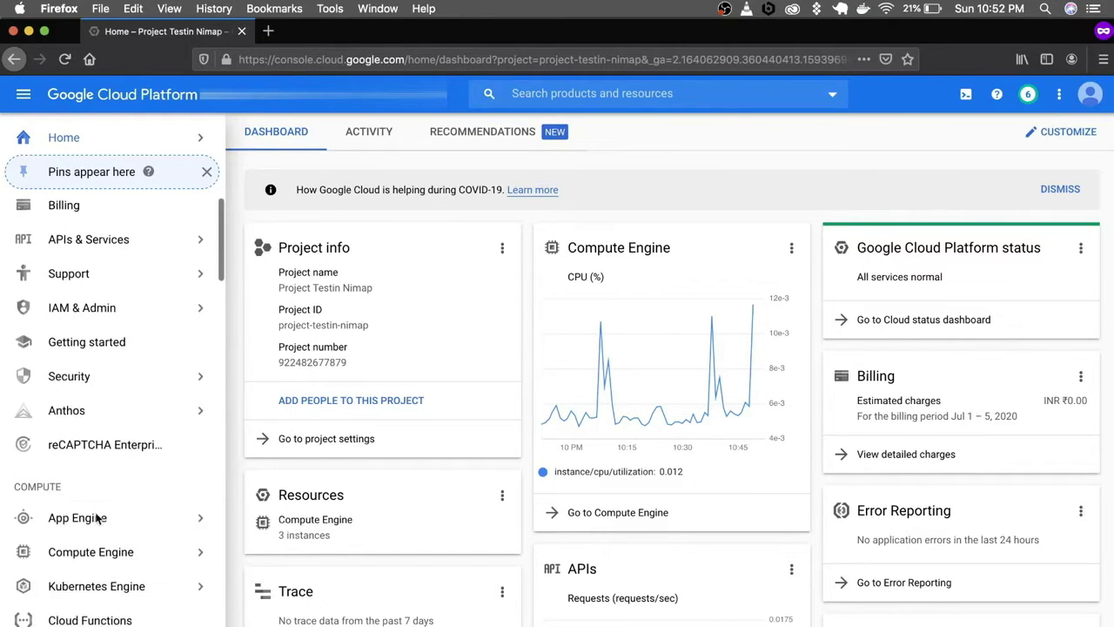
scroll(99, 517, "up", 1)
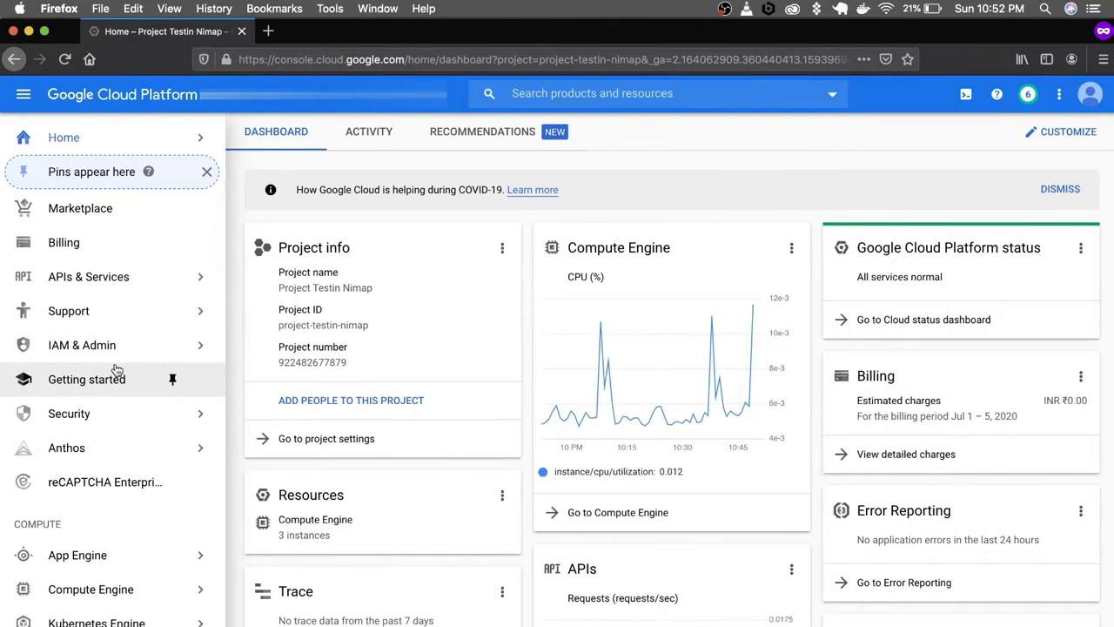
scroll(116, 370, "down", 12)
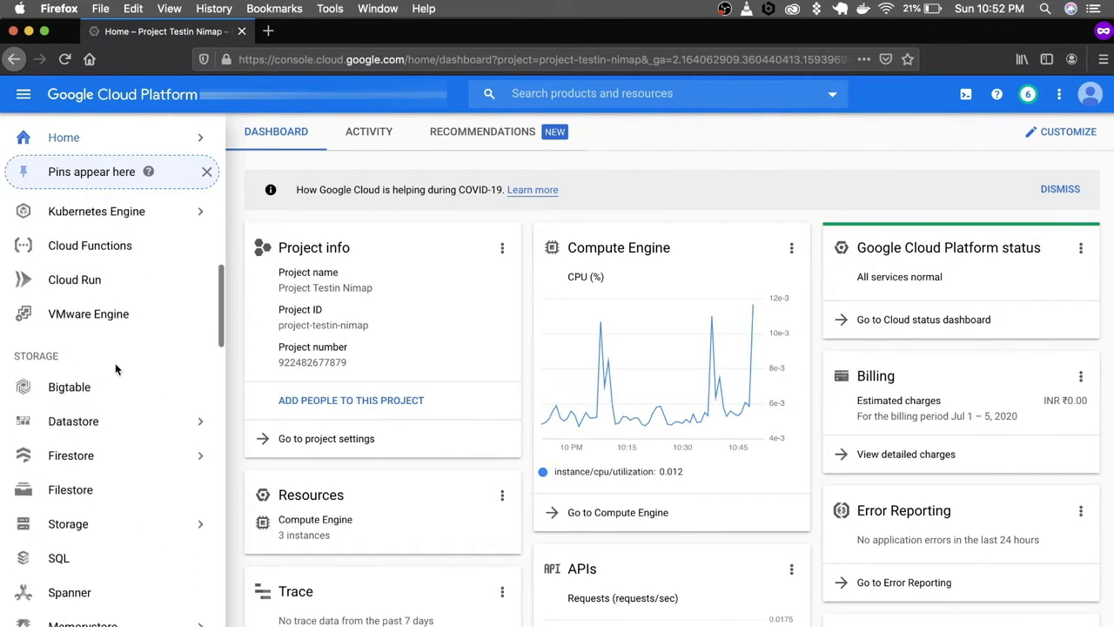
scroll(117, 369, "down", 8)
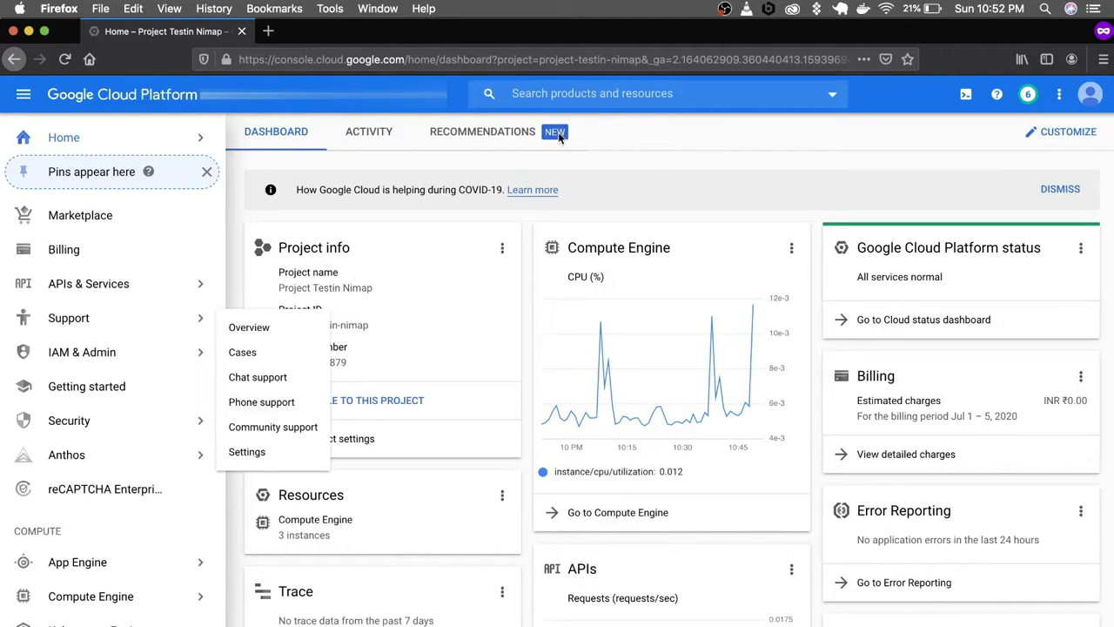
- Collapse and reopen the navigation menu, then examine the services under Compute, Storage, Networking and Operations
mouse_move(45, 145)
left_click(25, 99)
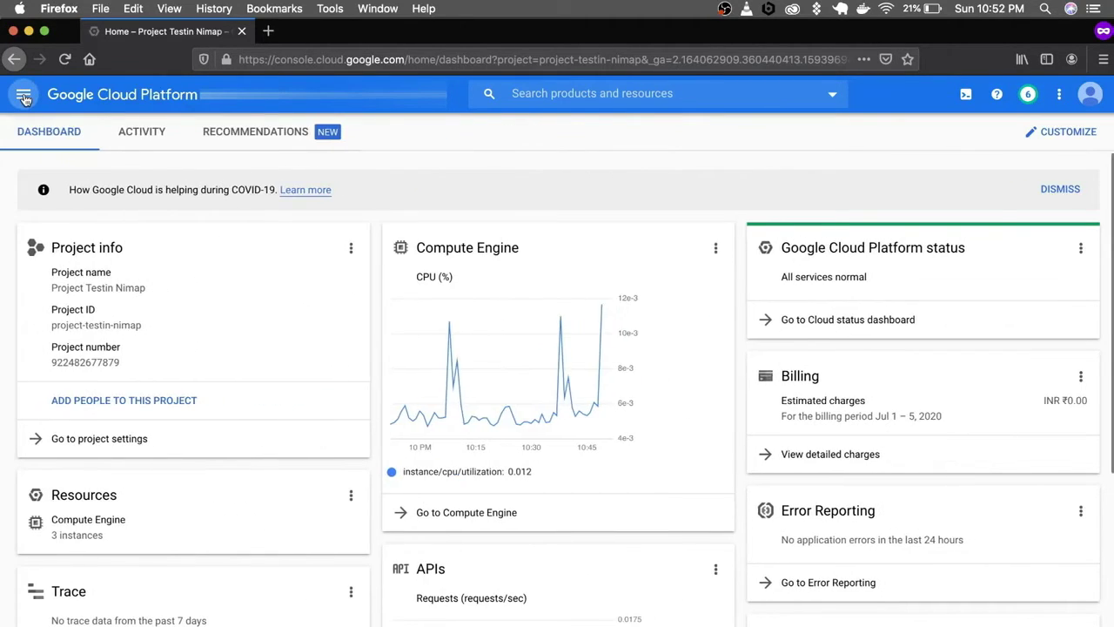
left_click(25, 98)
scroll(40, 366, "down", 2)
scroll(40, 366, "down", 10)
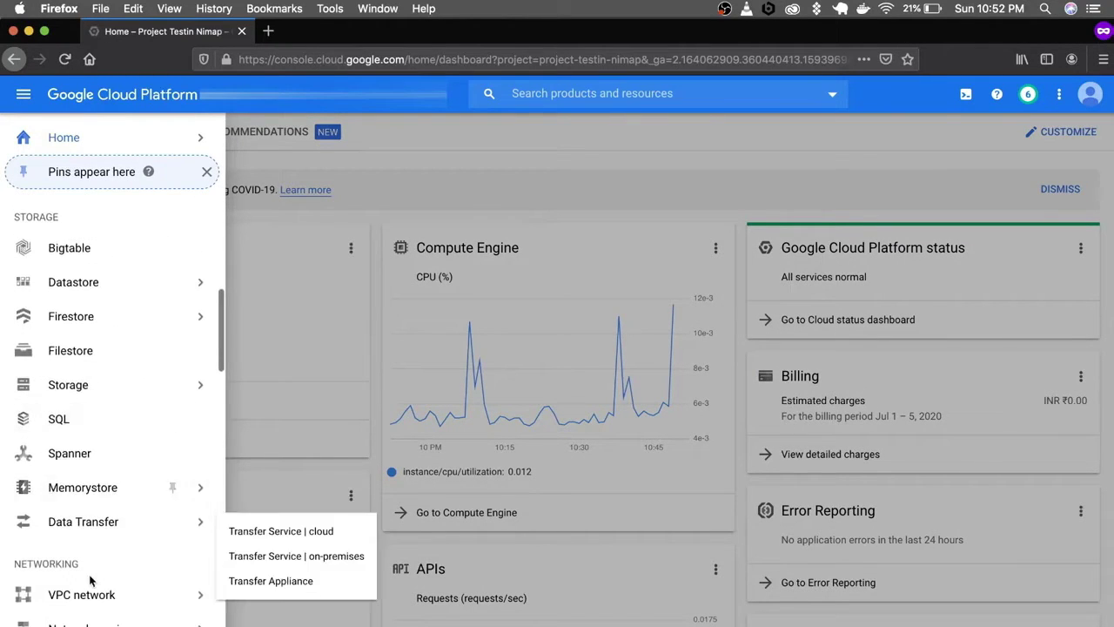
scroll(70, 540, "down", 3)
scroll(111, 592, "down", 5)
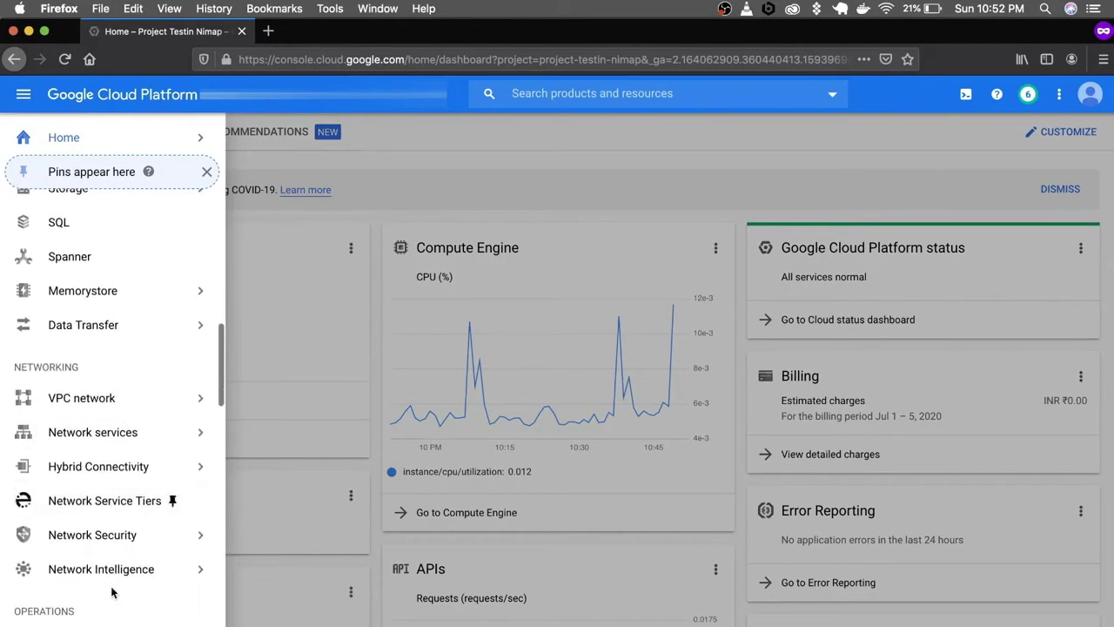
scroll(122, 577, "down", 2)
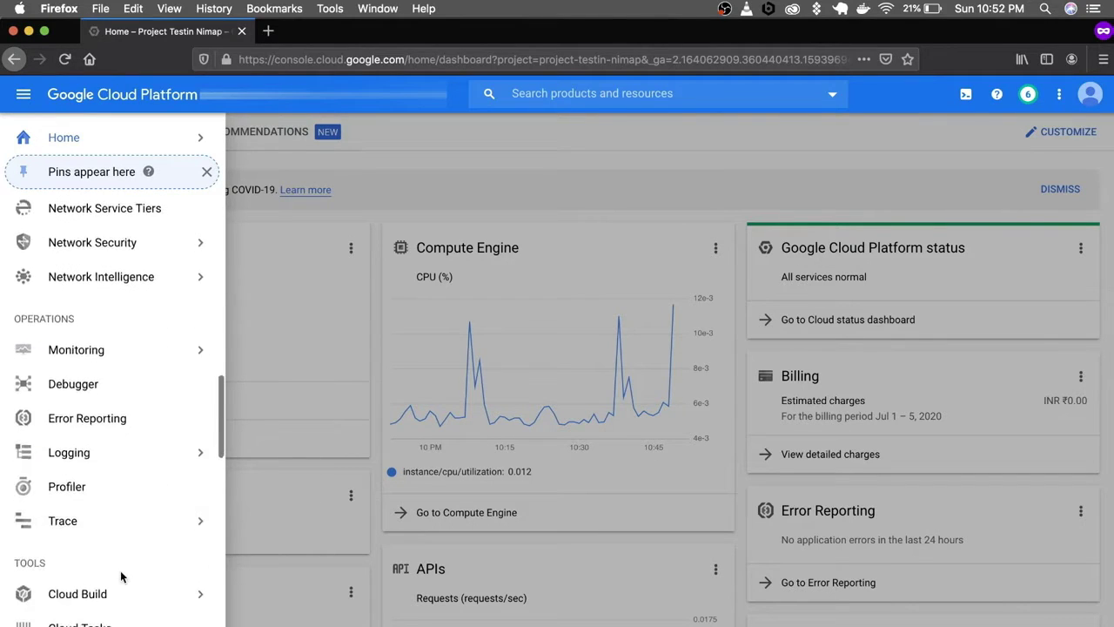
scroll(122, 577, "up", 5)
mouse_move(128, 352)
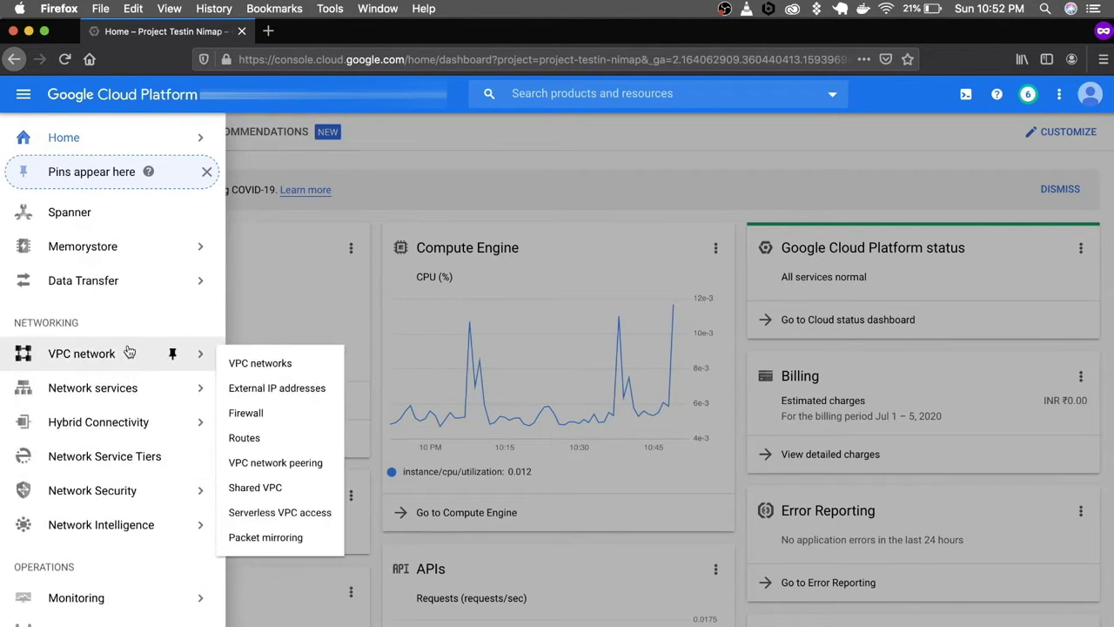
scroll(129, 352, "up", 10)
scroll(129, 352, "down", 5)
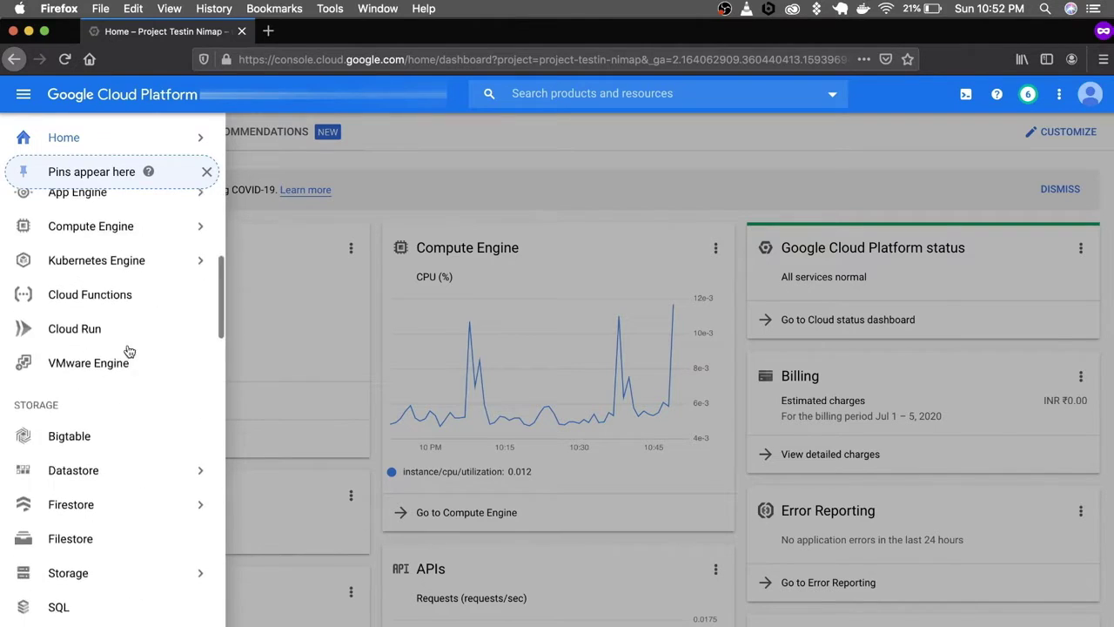
scroll(129, 351, "down", 3)
scroll(129, 350, "up", 5)
scroll(129, 351, "down", 7)
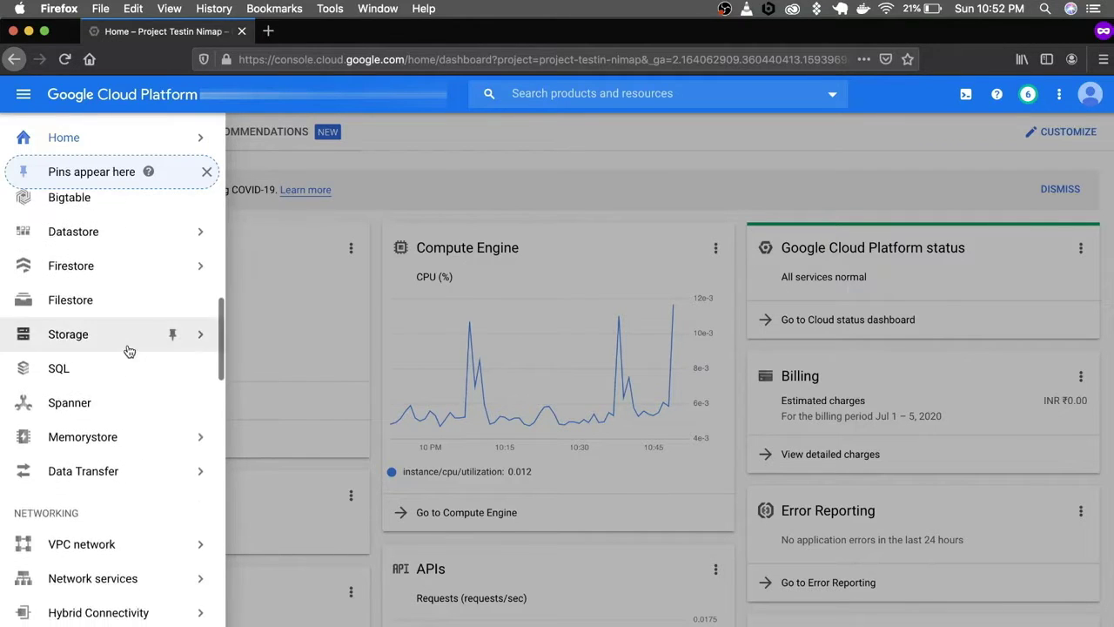
scroll(129, 351, "down", 3)
scroll(114, 592, "down", 5)
scroll(100, 494, "up", 10)
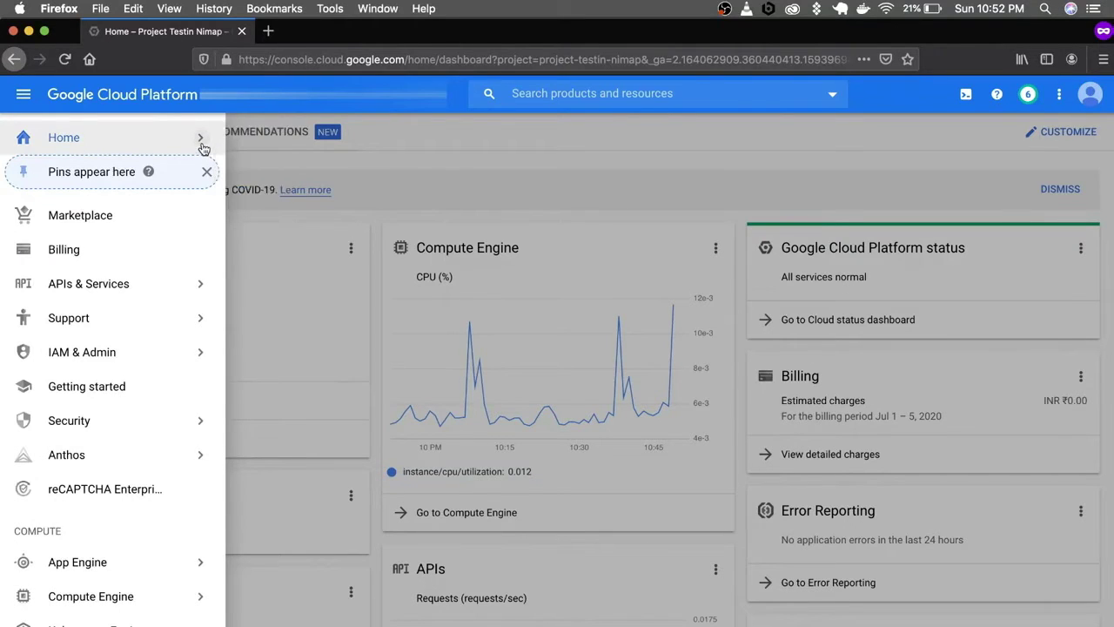
- Open the App Engine dashboard from the Compute services
left_click(23, 94)
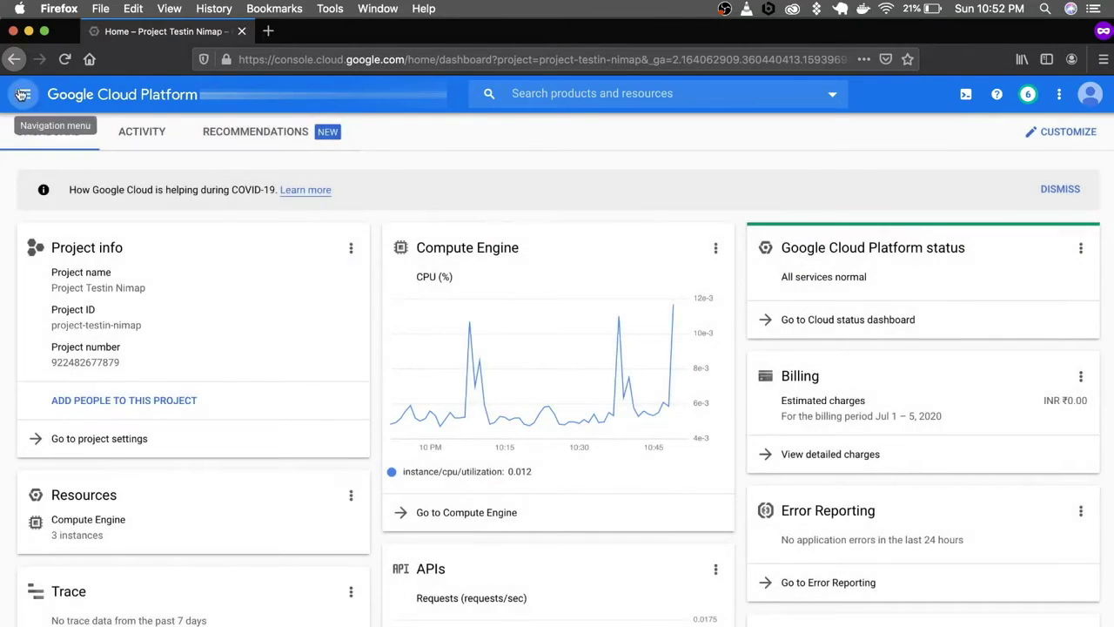
left_click(22, 94)
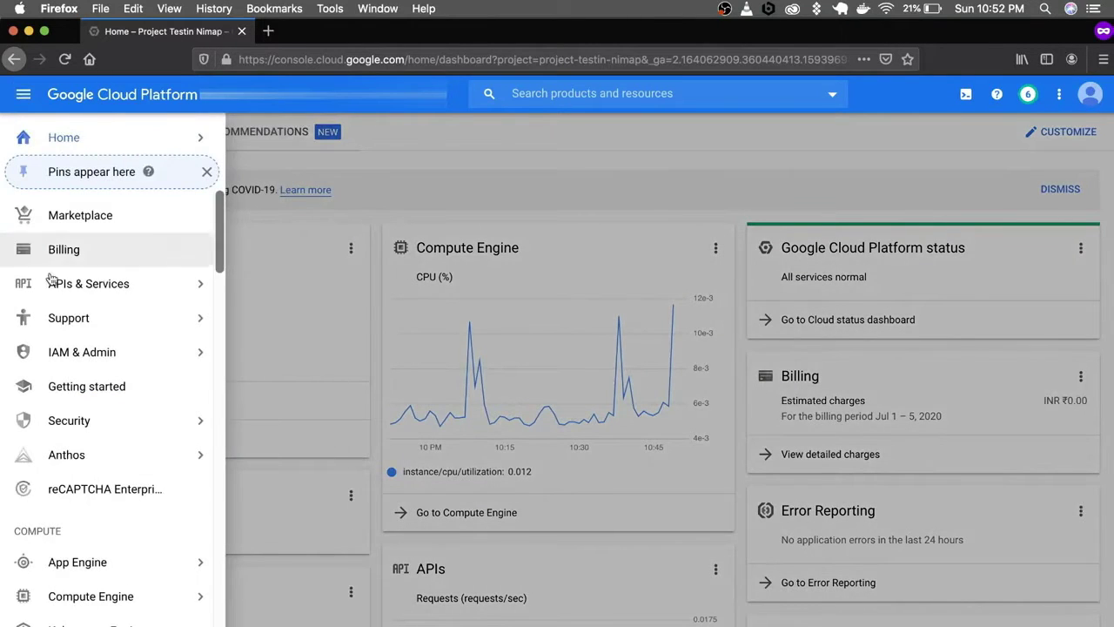
scroll(105, 522, "down", 3)
left_click(174, 409)
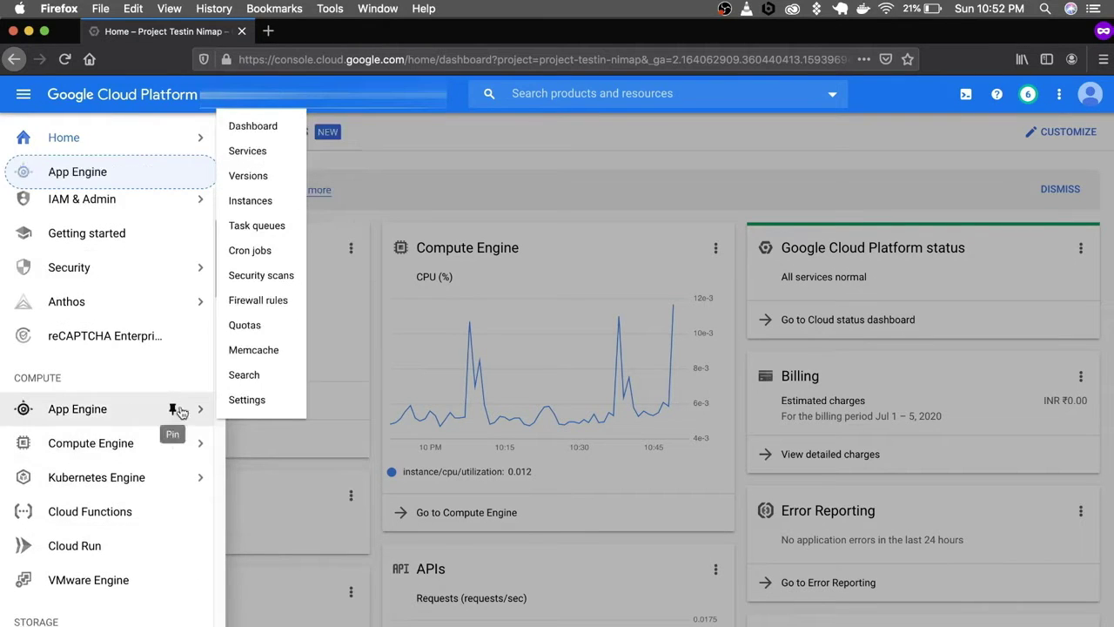
left_click(269, 127)
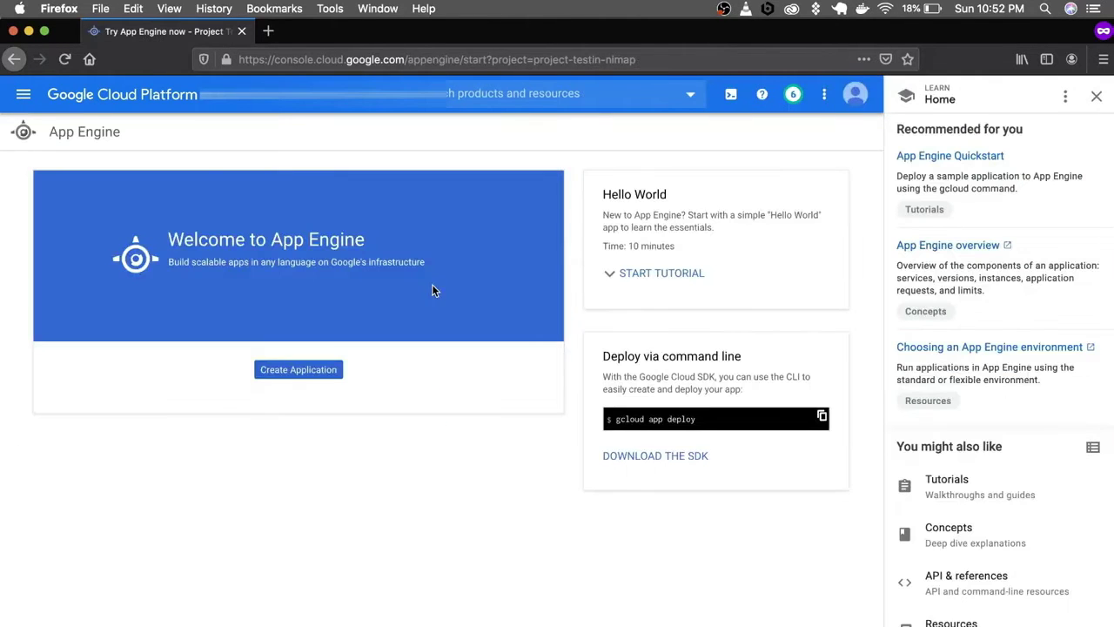
- Open the VM instances page of Compute Engine
left_click(23, 94)
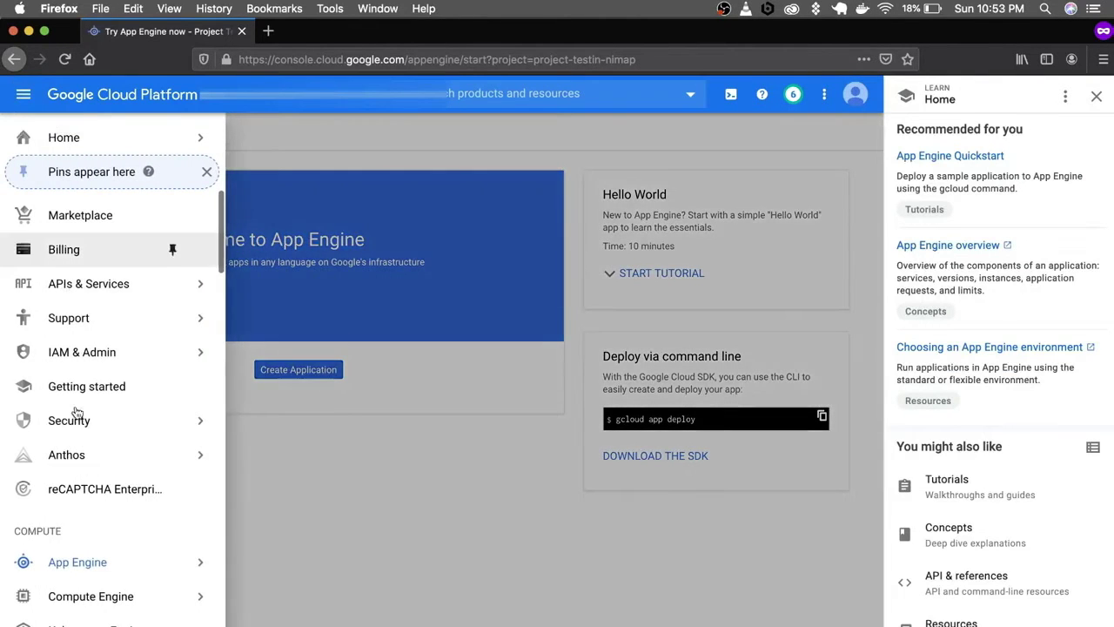
mouse_move(77, 413)
scroll(77, 413, "down", 3)
mouse_move(91, 485)
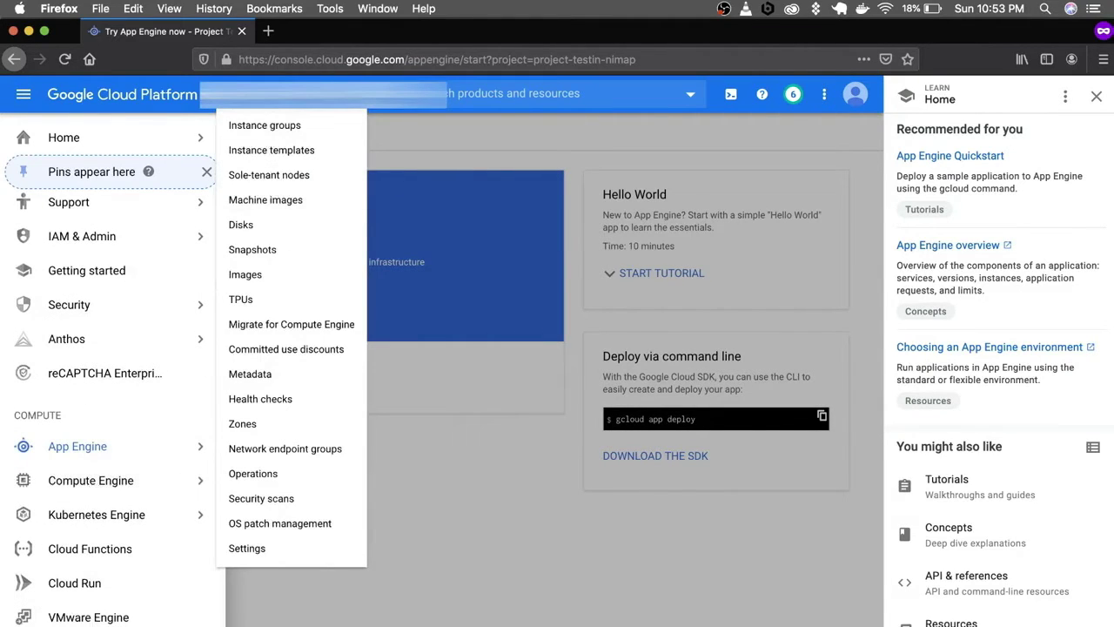
left_click(273, 107)
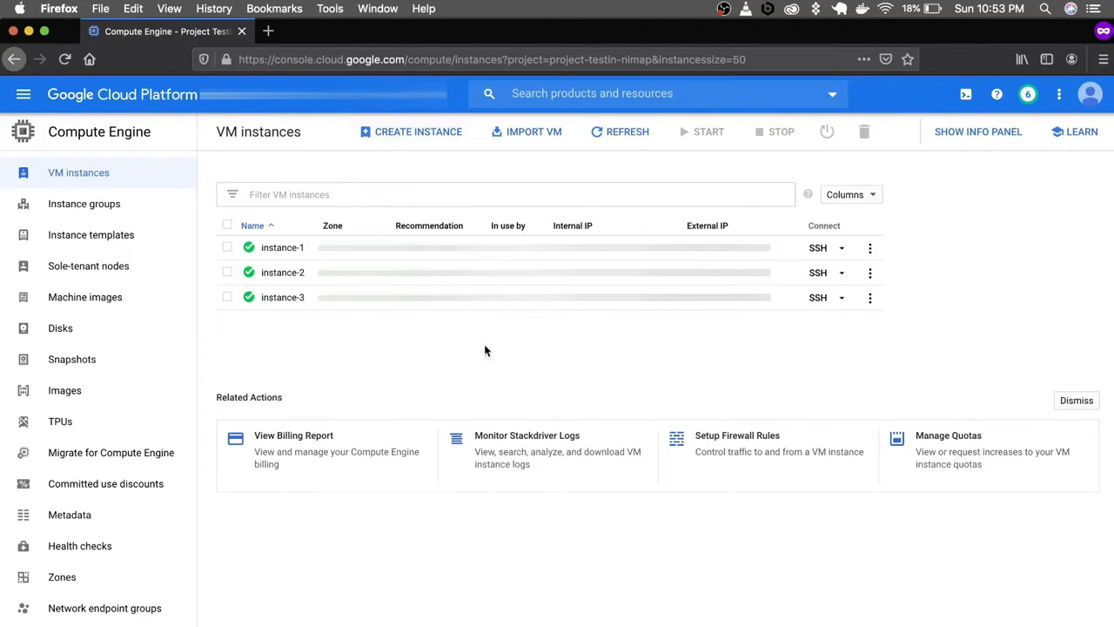
- Start creating a new VM instance from scratch and select the proposed instance name
left_click(406, 135)
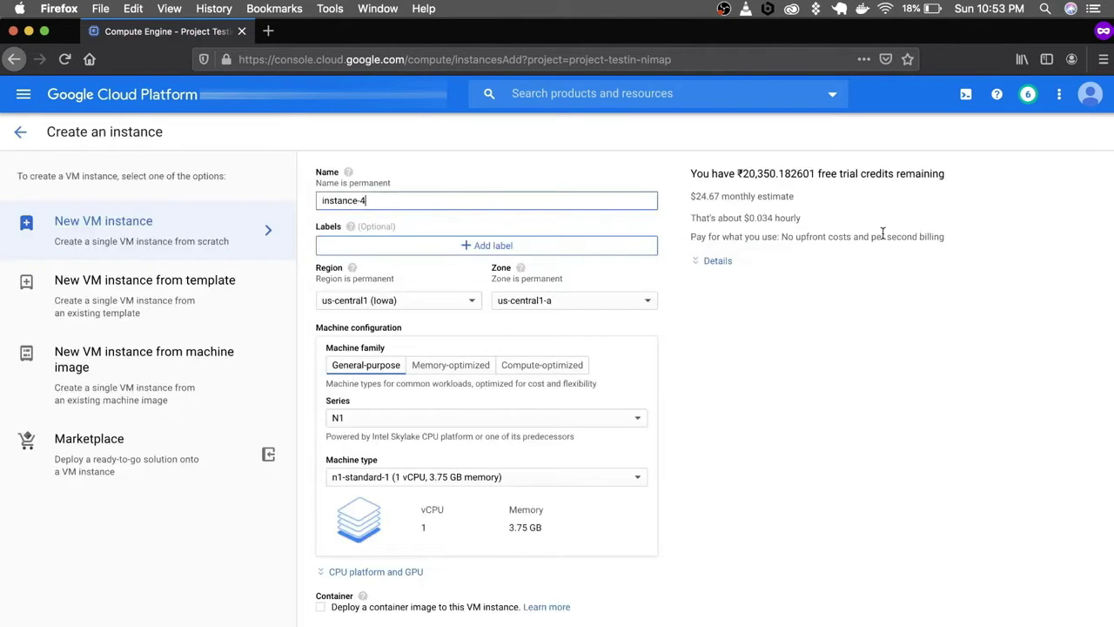
triple_click(362, 201)
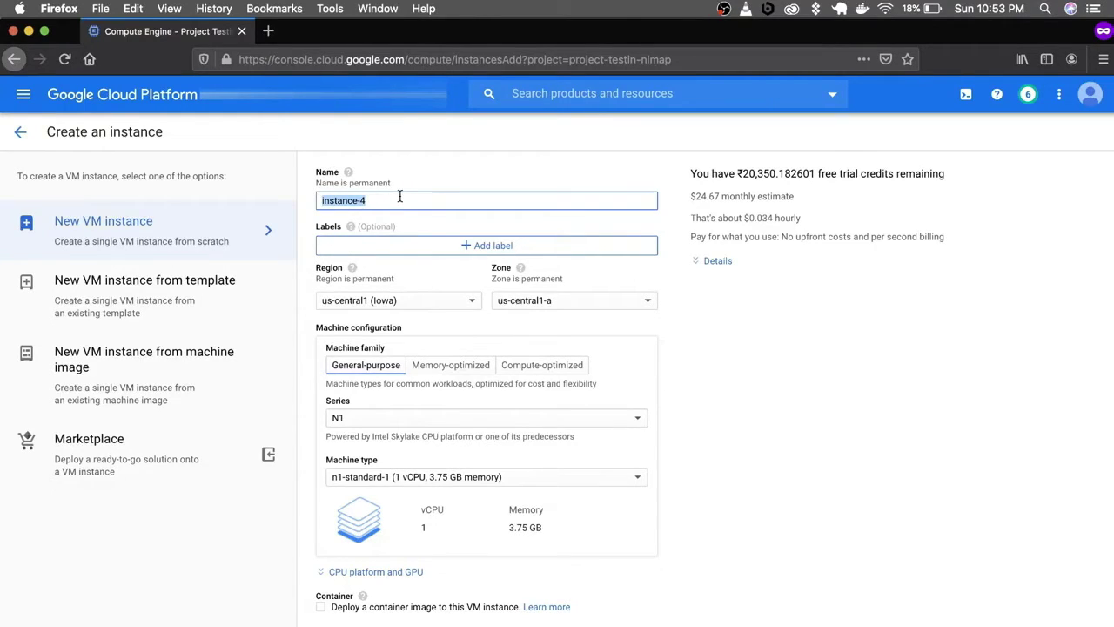
scroll(533, 425, "down", 3)
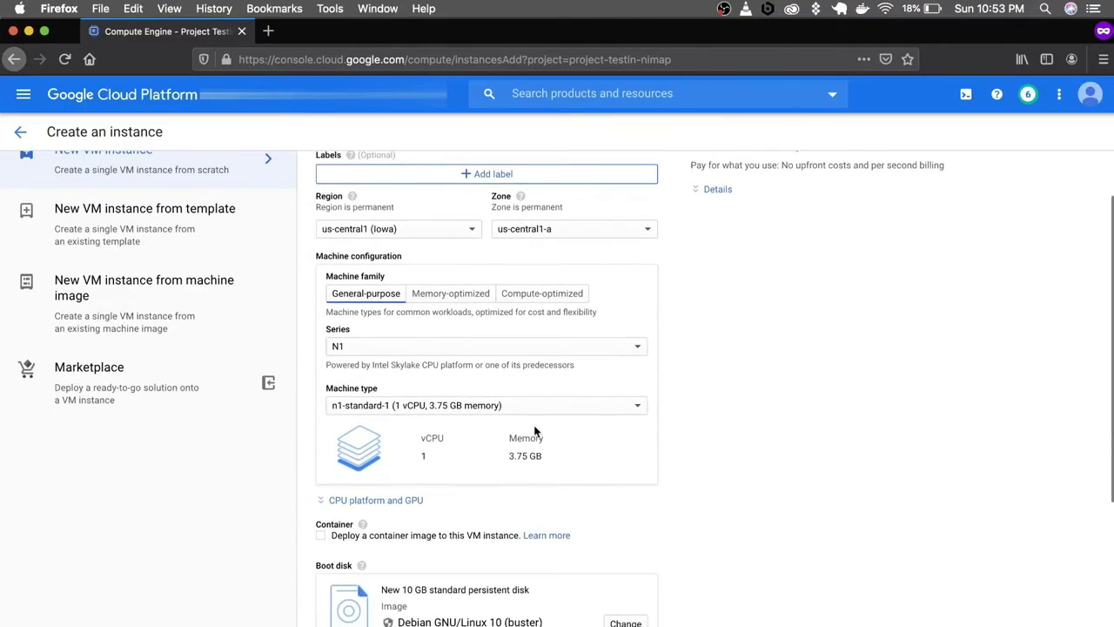
scroll(534, 431, "up", 3)
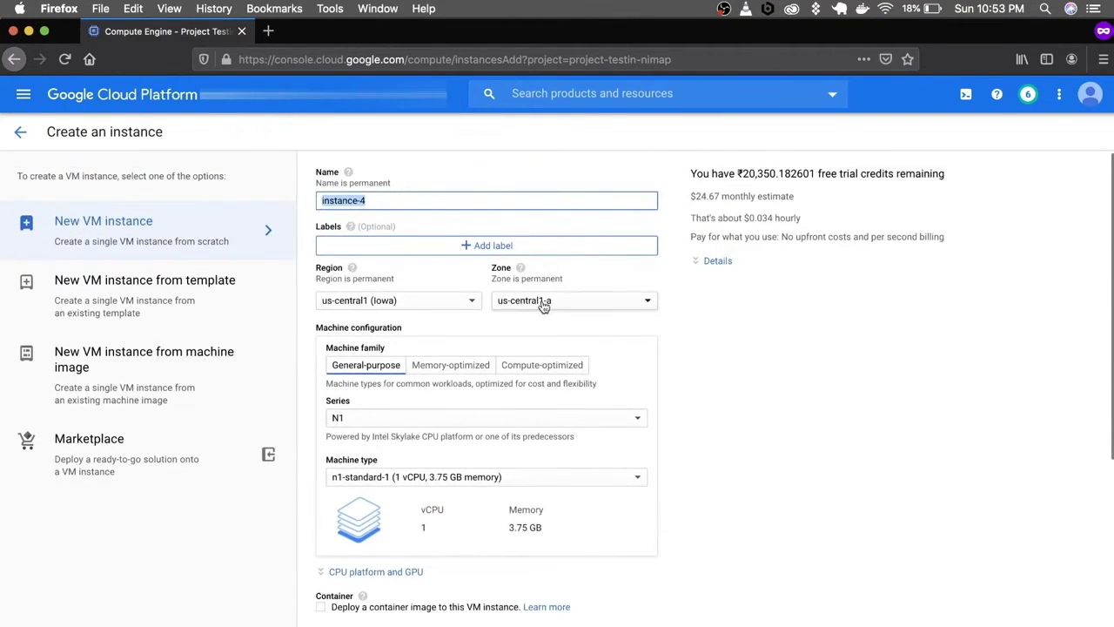
- Examine the available Americas, Europe and Asia Pacific regions for the instance, and close the region list without changing the selection
scroll(524, 367, "down", 1)
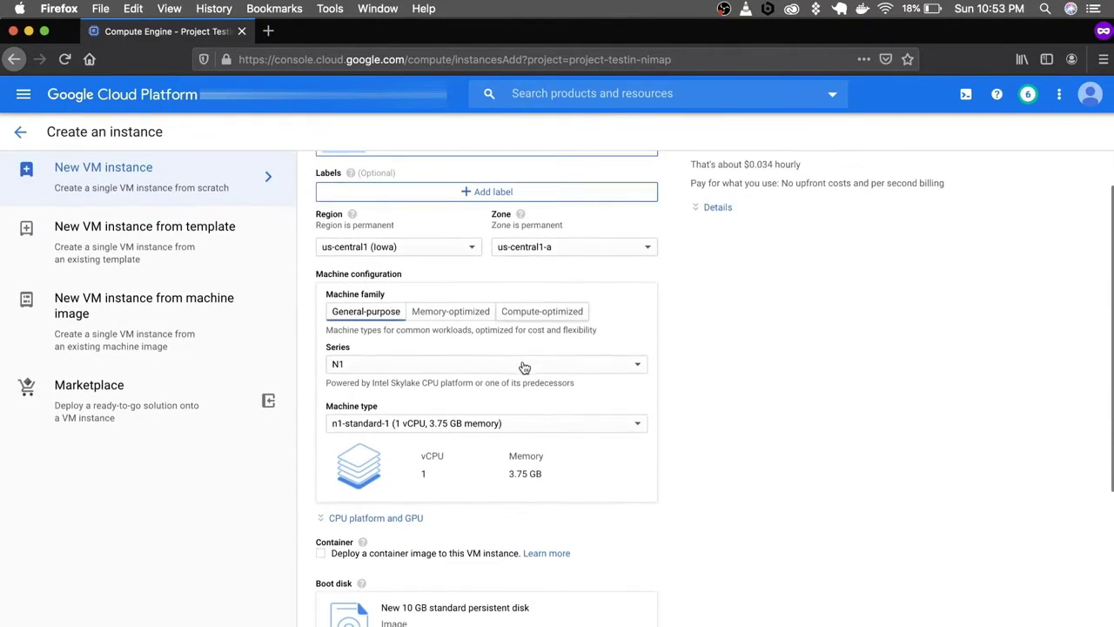
left_click(468, 255)
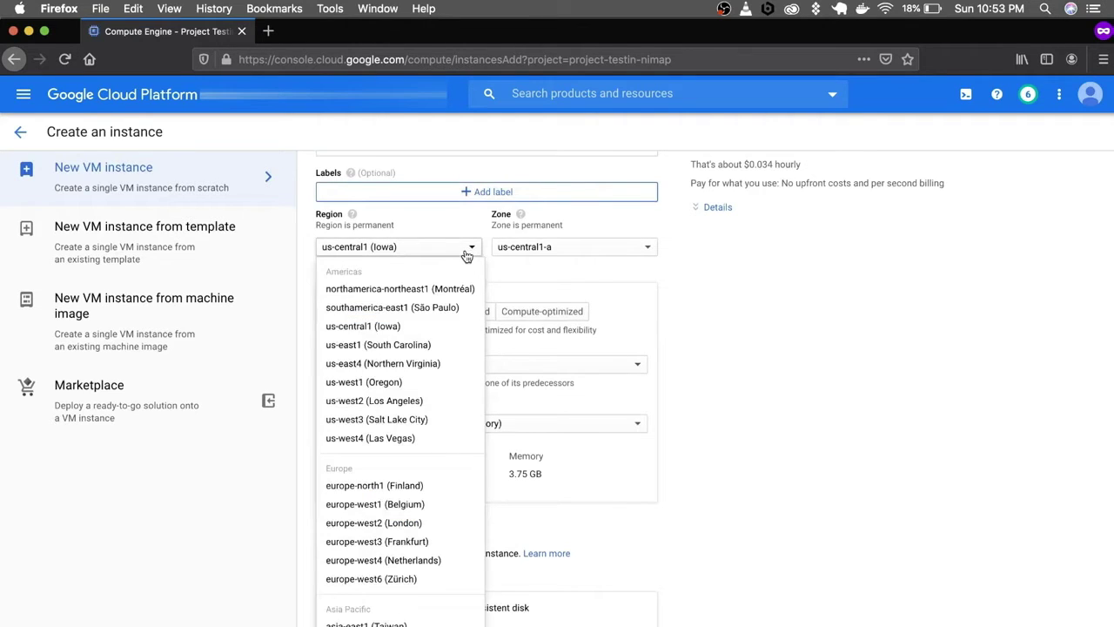
scroll(429, 473, "down", 3)
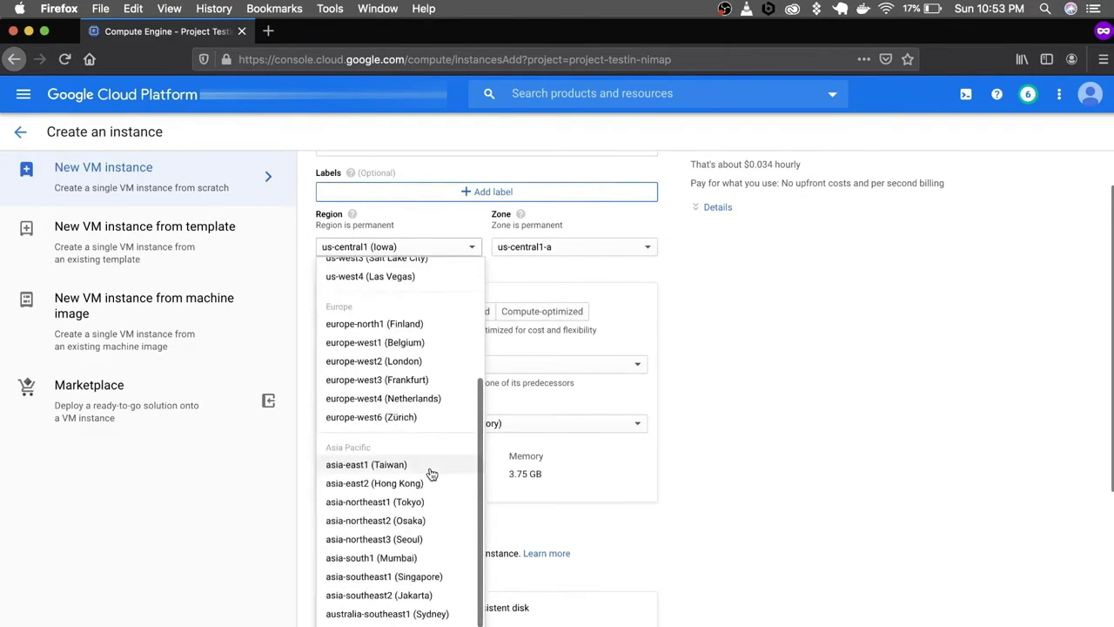
scroll(430, 472, "up", 1)
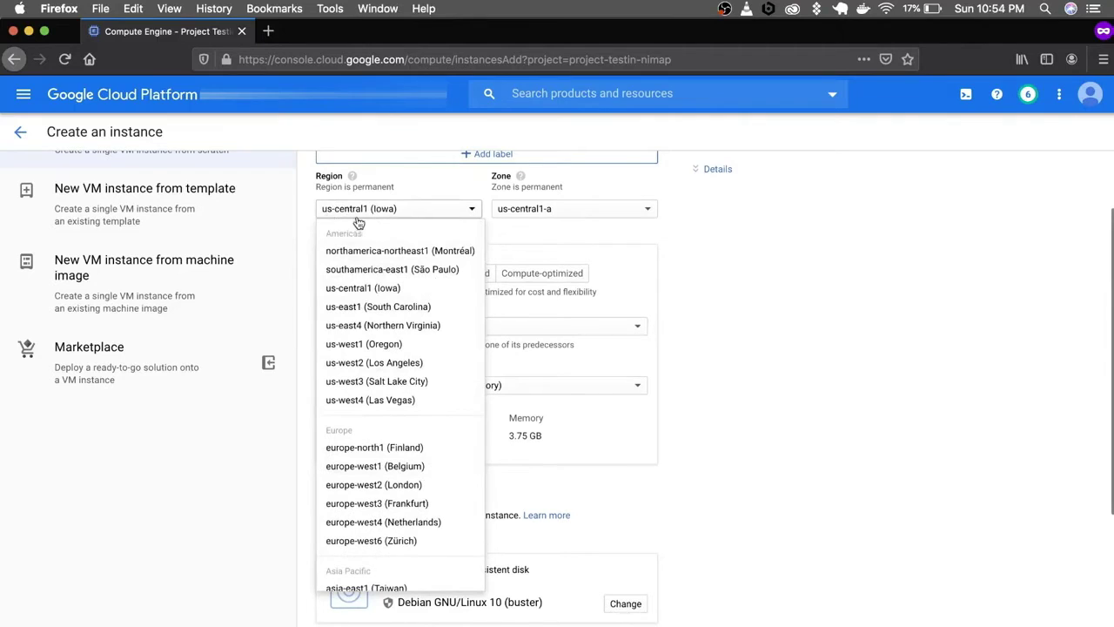
left_click(754, 285)
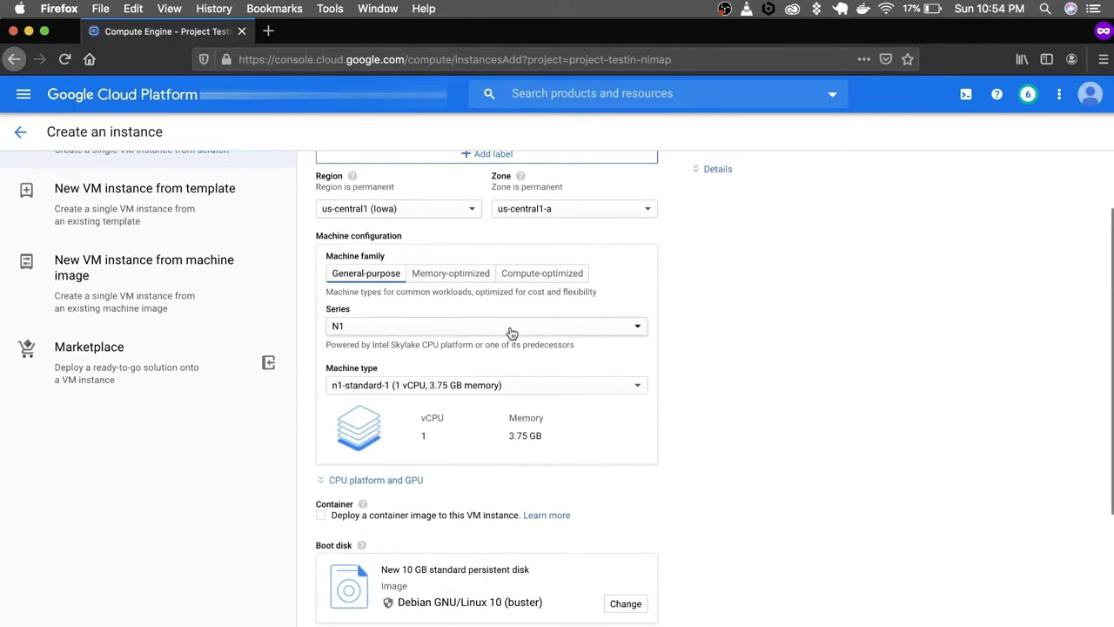
- Compare the Memory-optimized and Compute-optimized machine families, including the machine type choice, and return to General-purpose
scroll(522, 390, "down", 2)
scroll(522, 391, "up", 2)
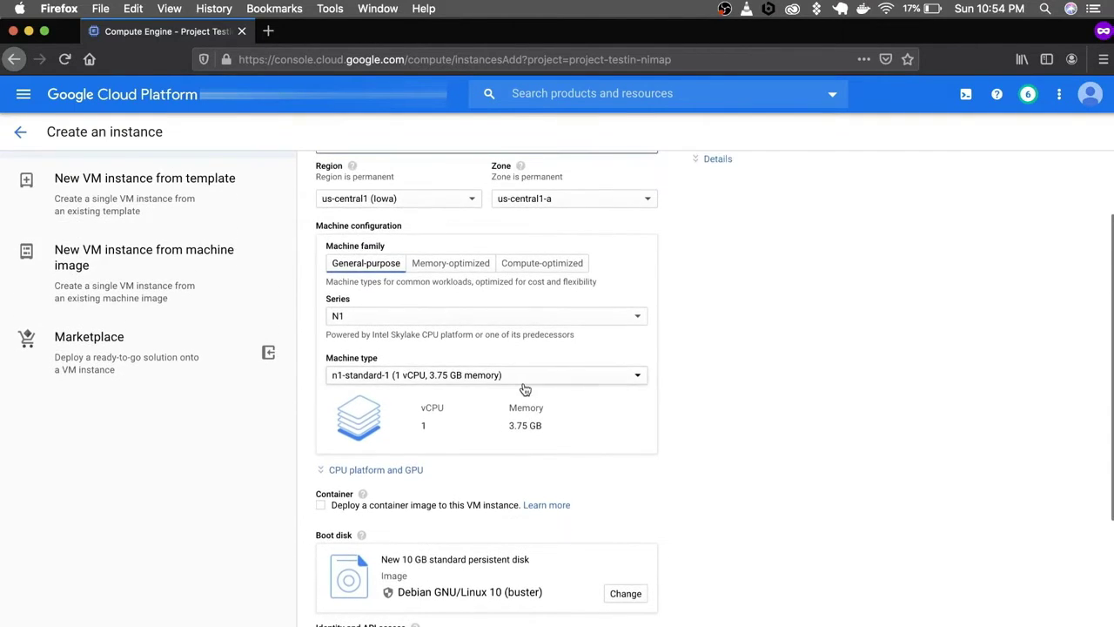
left_click(461, 269)
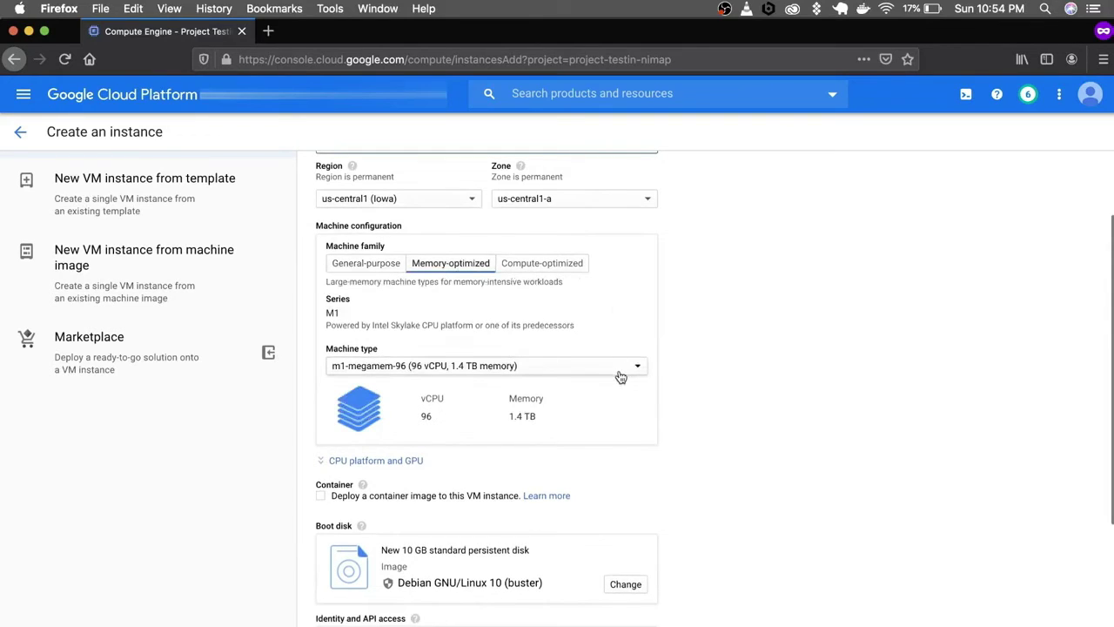
left_click(628, 371)
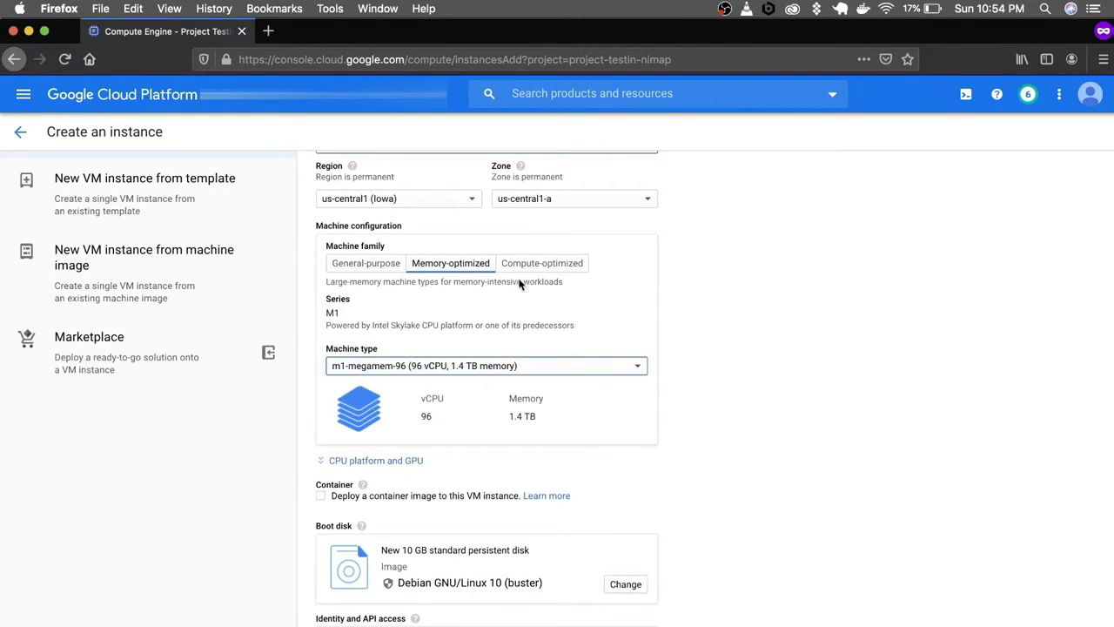
left_click(532, 263)
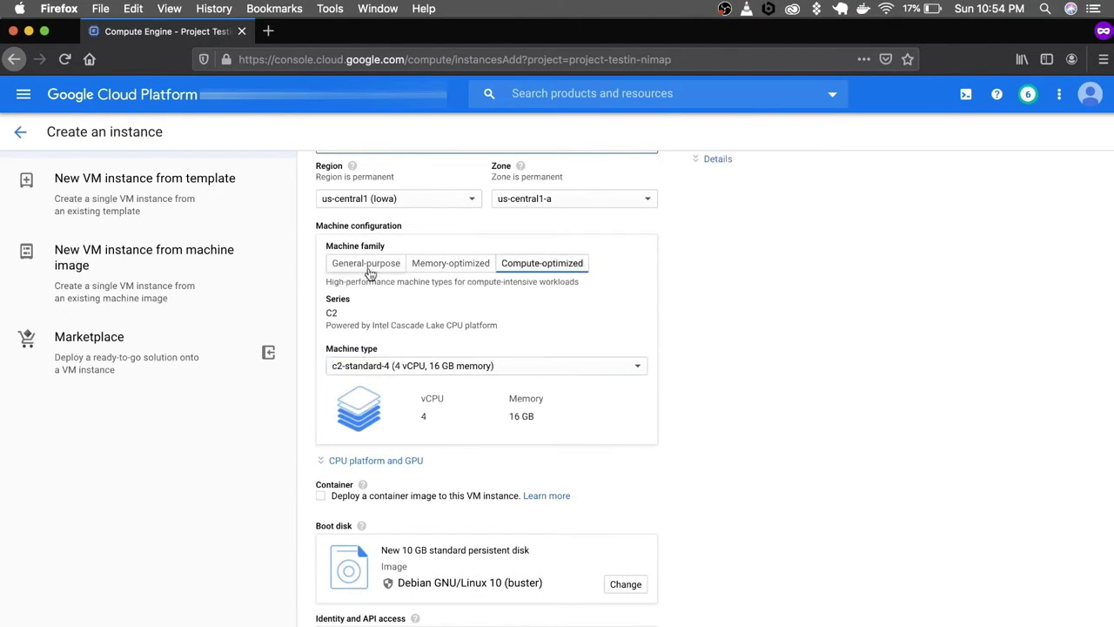
left_click(366, 263)
- Change the boot disk's operating system to Ubuntu, version Ubuntu 19.10, and choose Standard persistent disk as its type
scroll(534, 360, "down", 5)
scroll(537, 369, "down", 1)
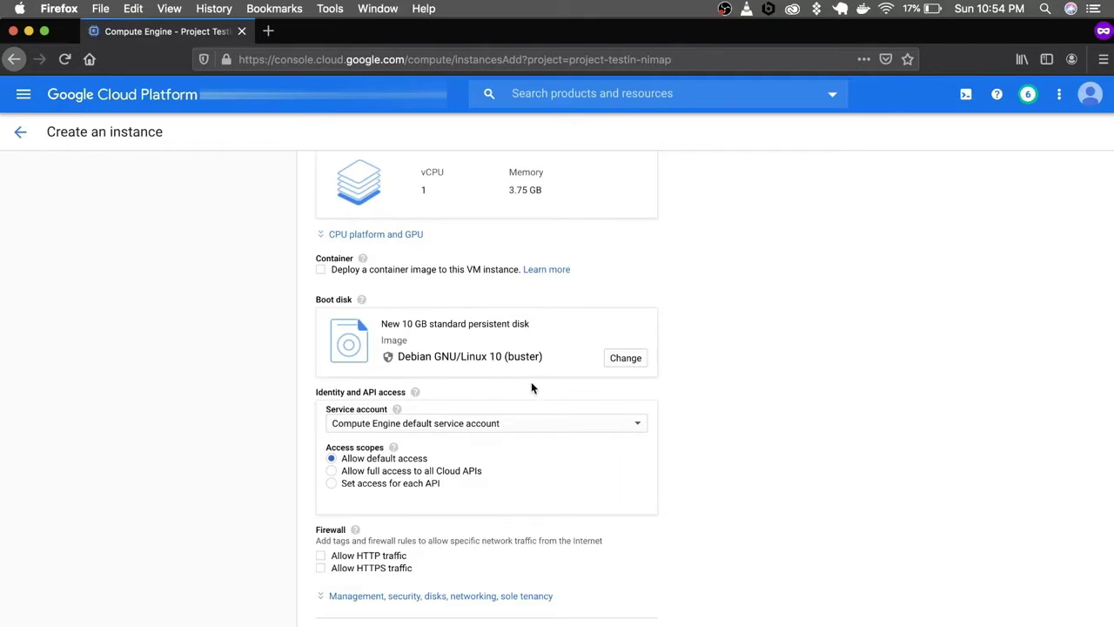
left_click(626, 361)
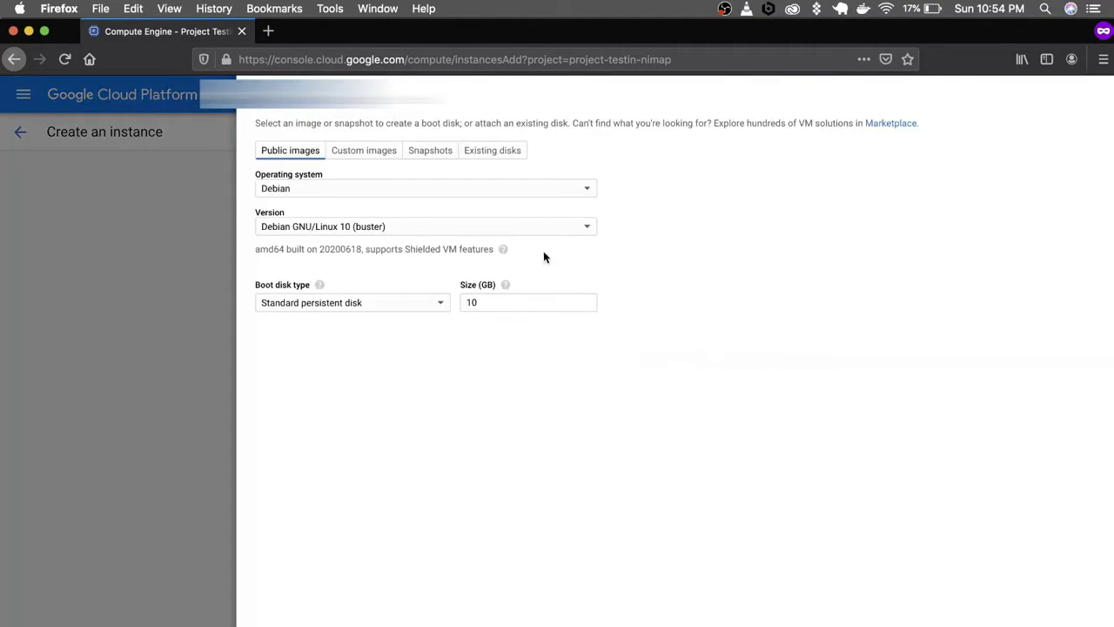
left_click(589, 188)
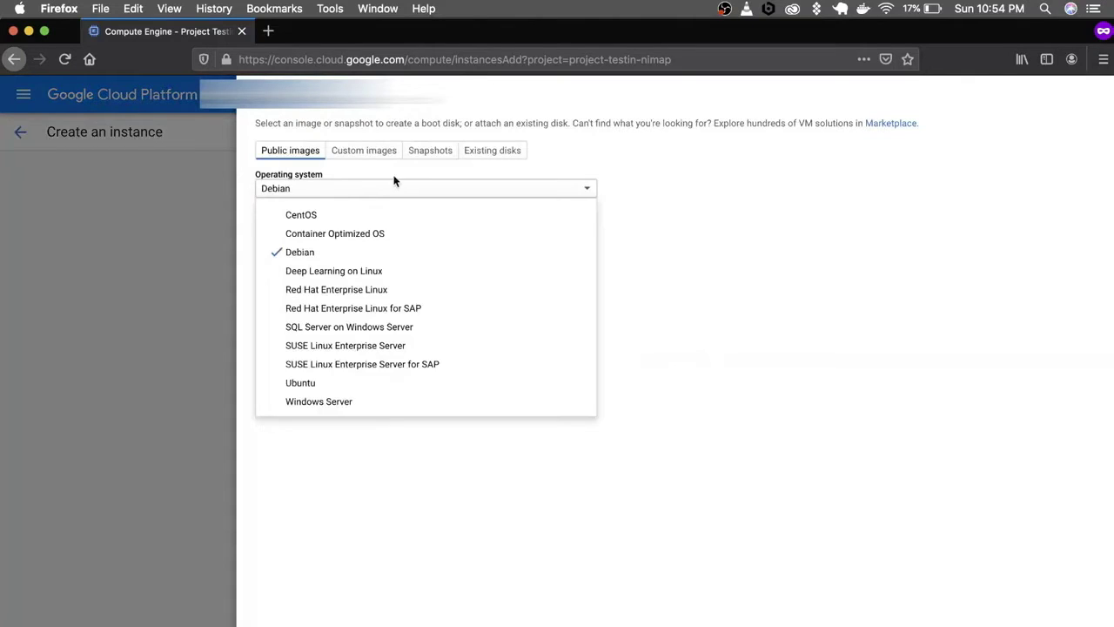
left_click(320, 388)
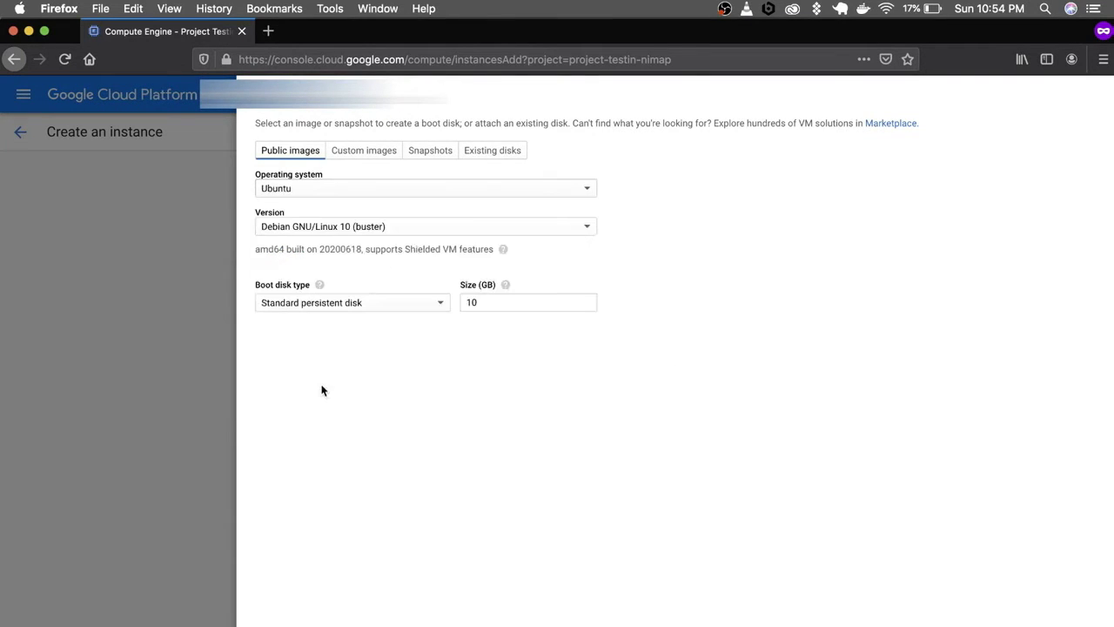
left_click(544, 232)
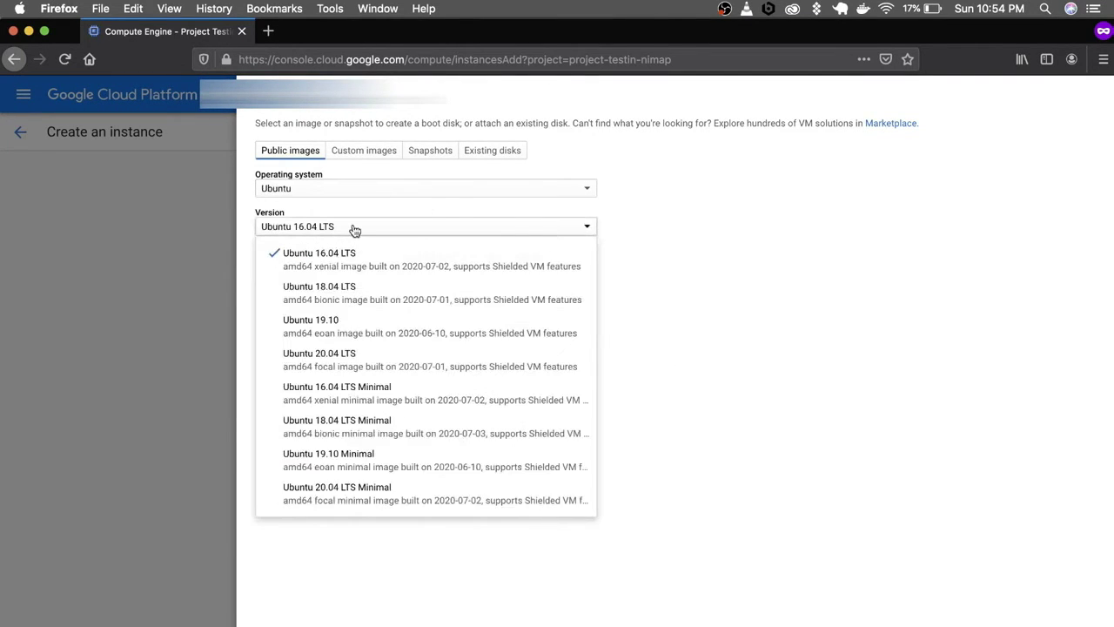
left_click(353, 338)
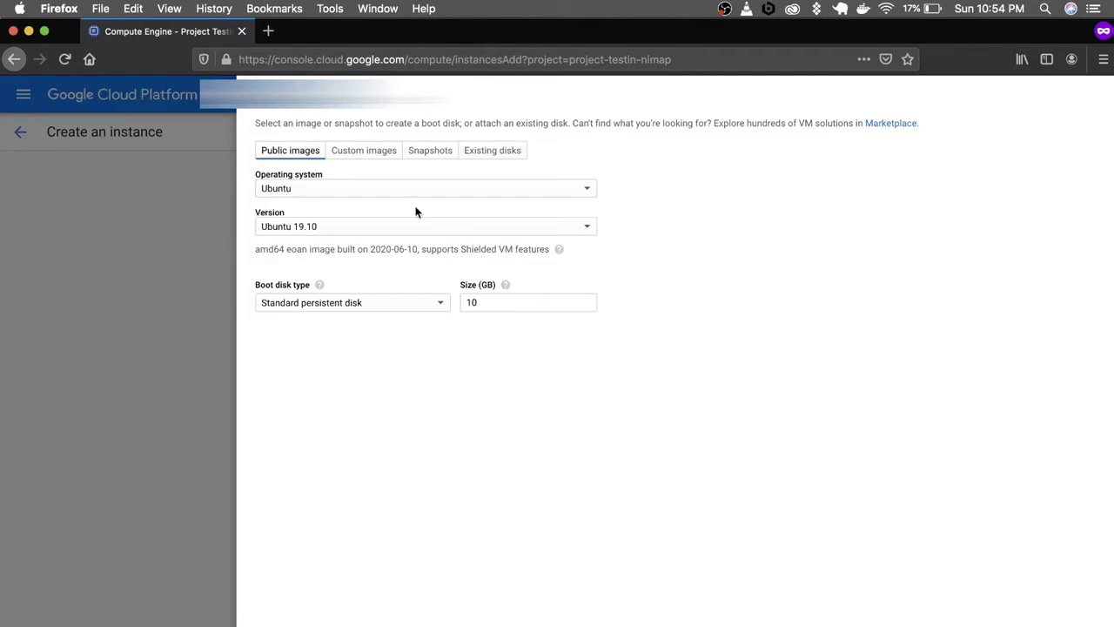
left_click(423, 310)
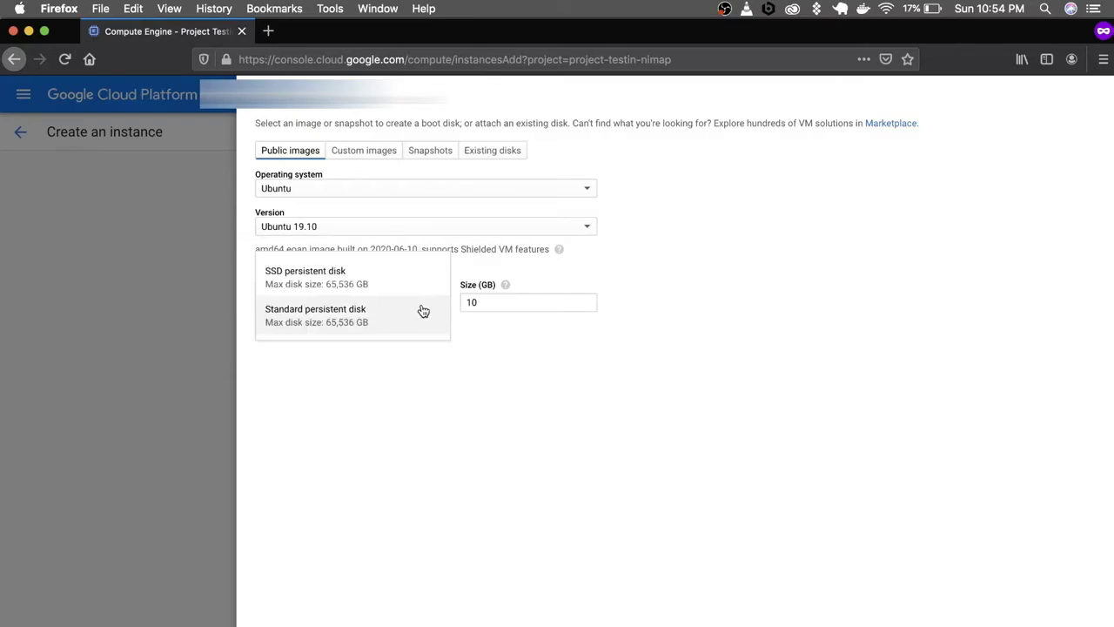
left_click(401, 322)
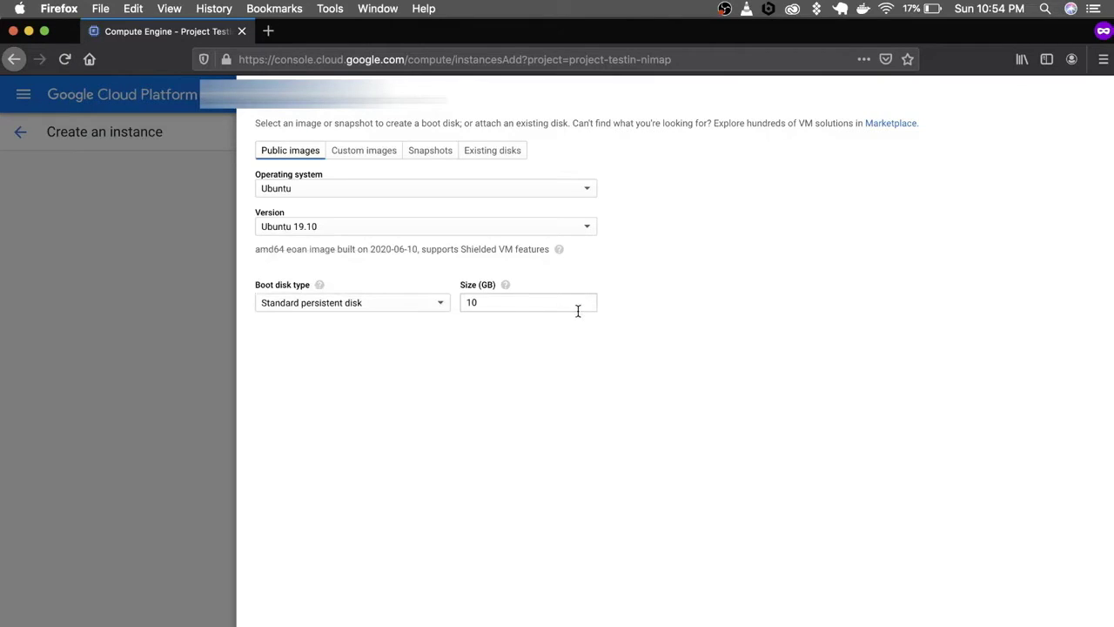
- Examine the custom images of the project, the snapshots and the existing disks offered as boot disk sources
left_click(372, 154)
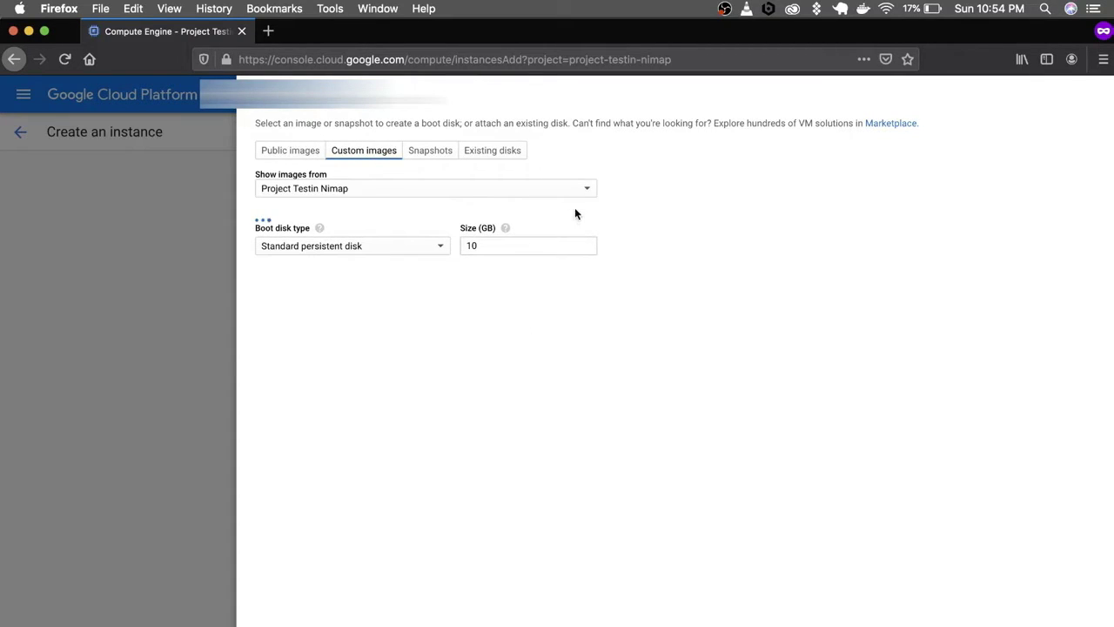
left_click(589, 189)
left_click(588, 188)
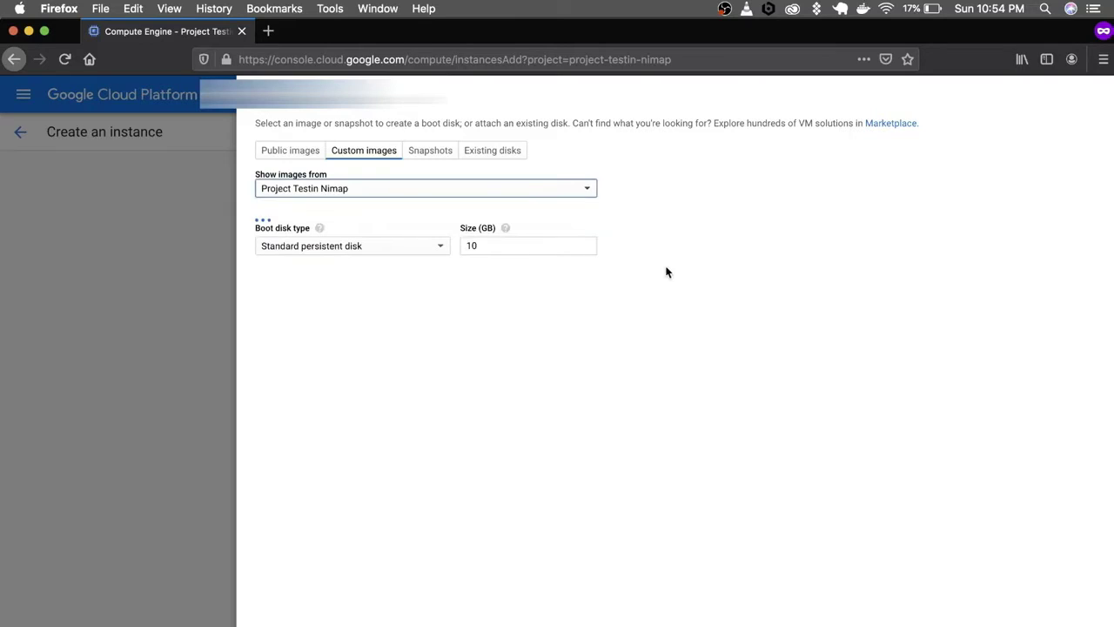
left_click(587, 190)
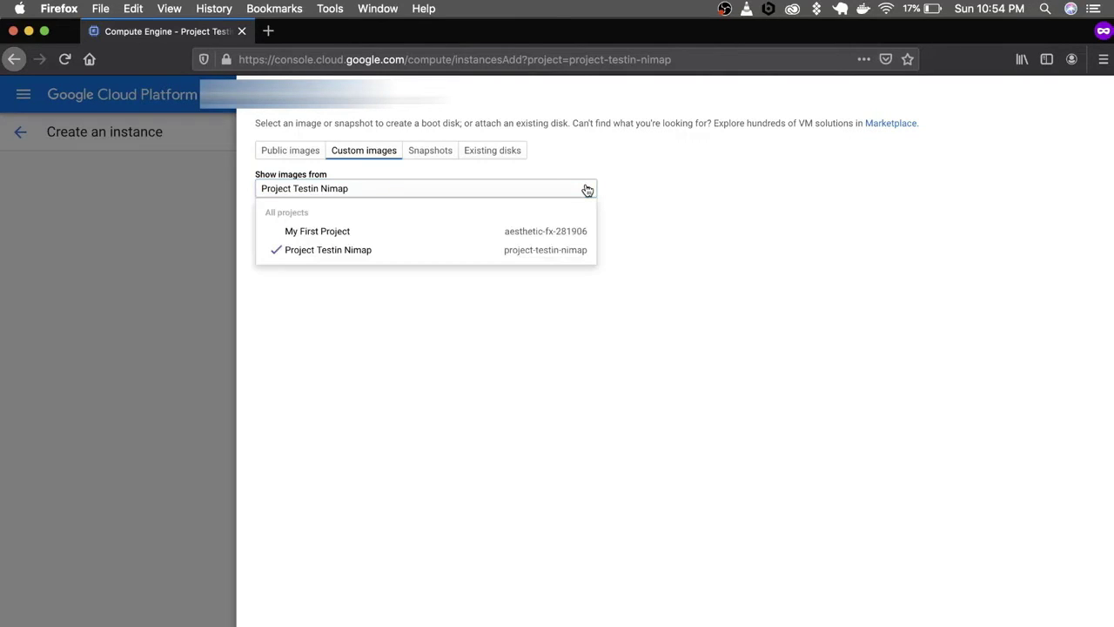
left_click(587, 189)
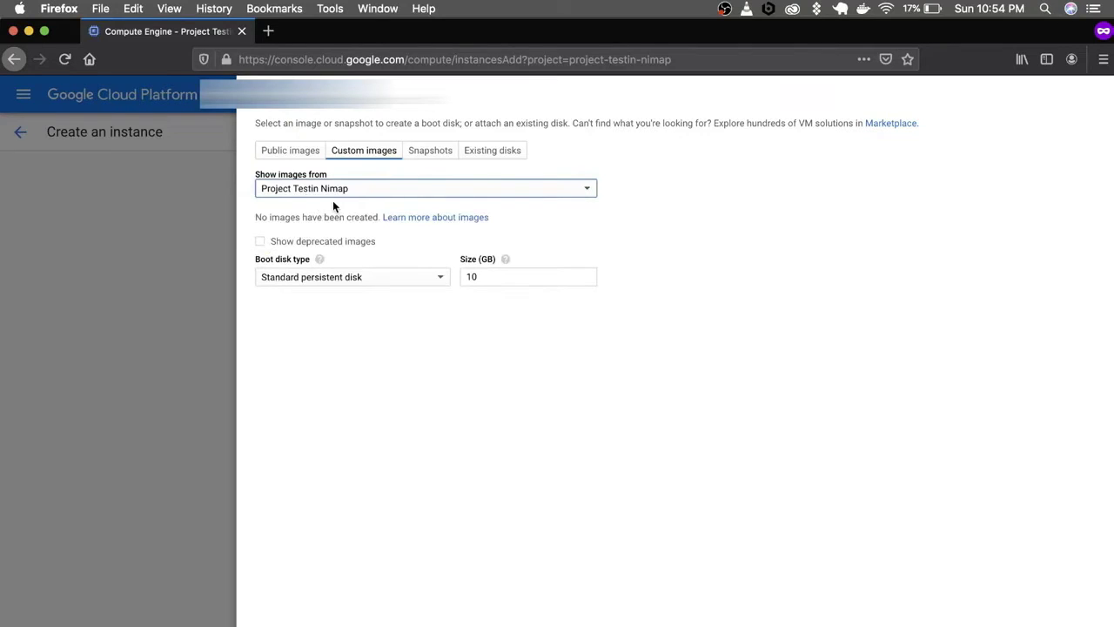
left_click(427, 156)
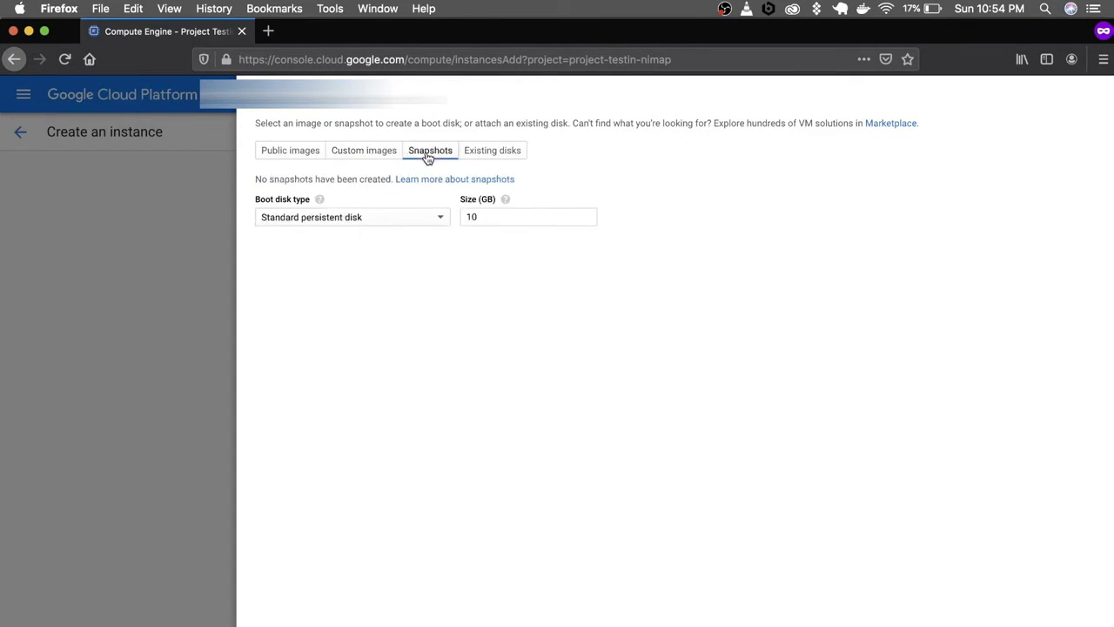
left_click(496, 156)
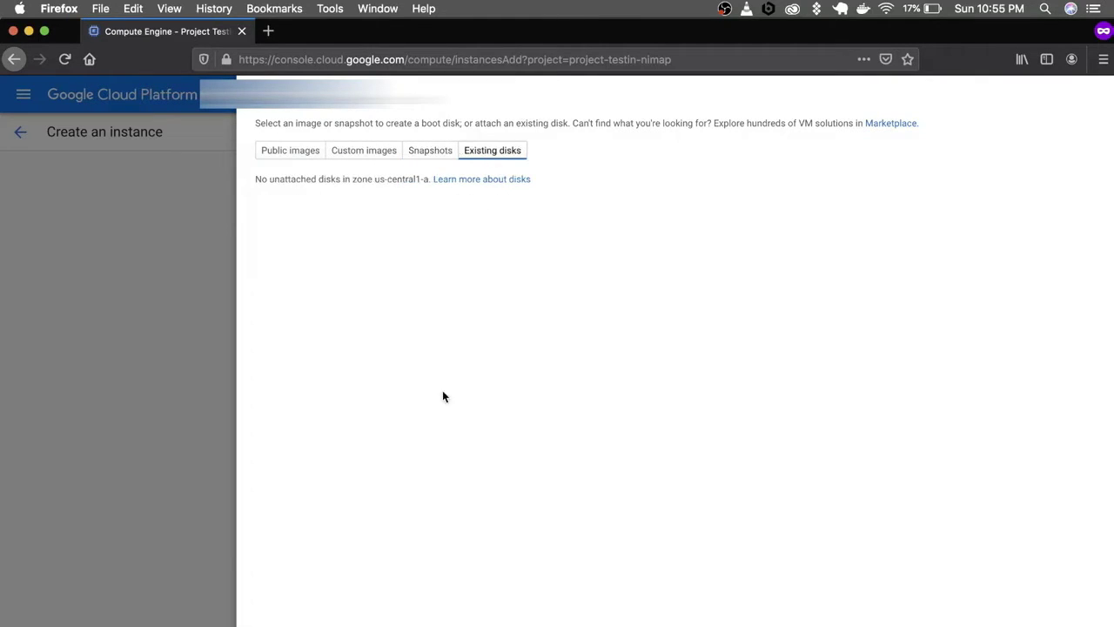
- Return to the public images and apply the Ubuntu 19.10 boot disk selection to the instance
left_click(275, 151)
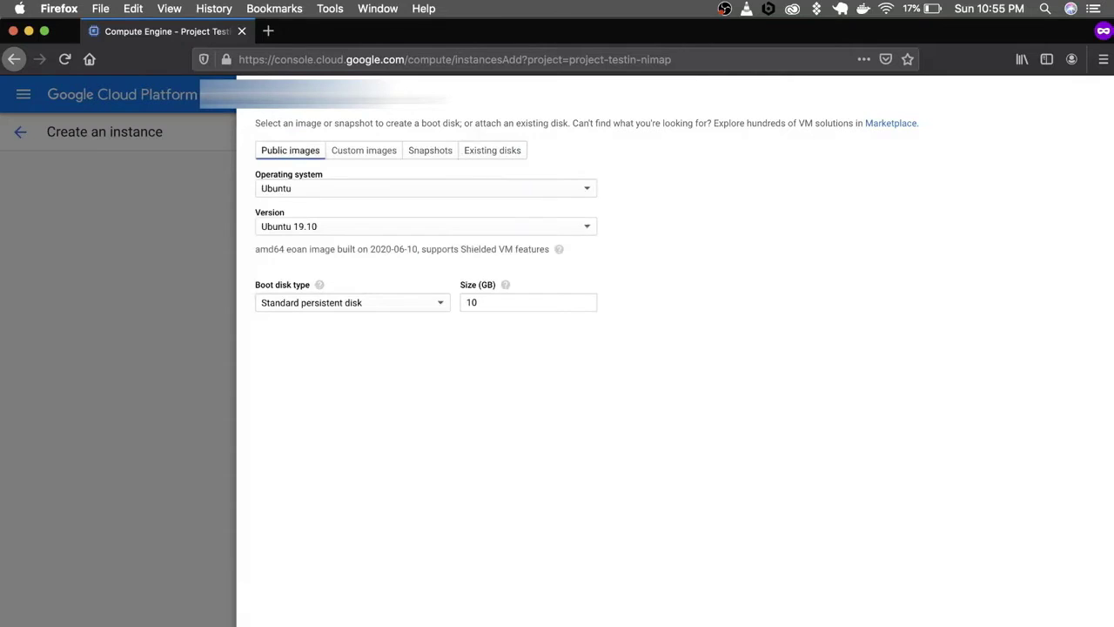
key("Escape")
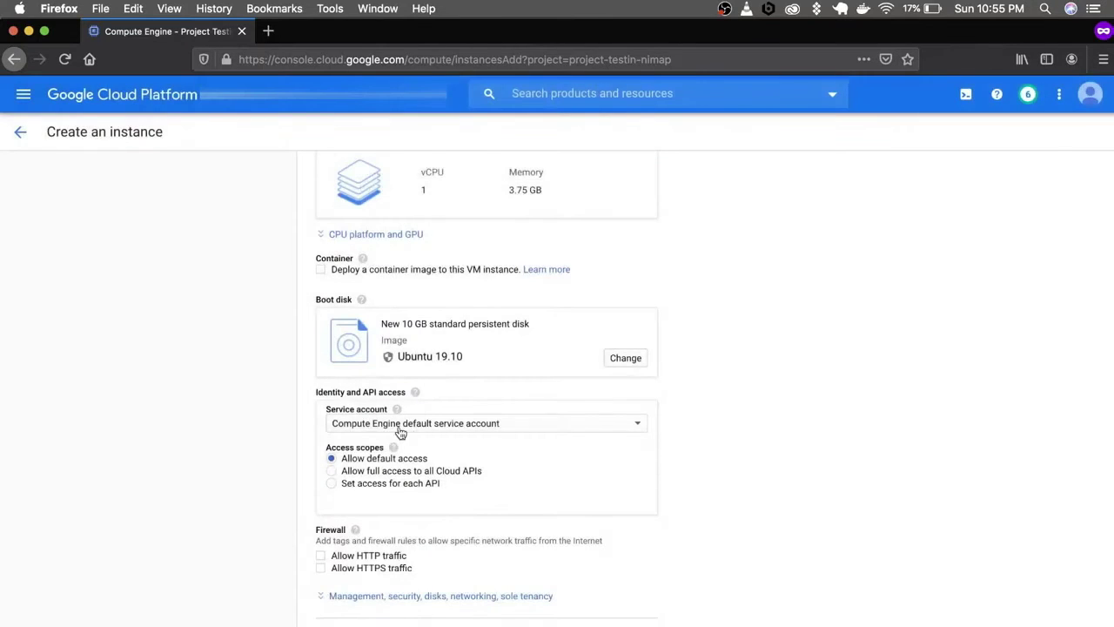
- Allow HTTP traffic in the instance's firewall settings and create the VM instance
scroll(747, 258, "down", 2)
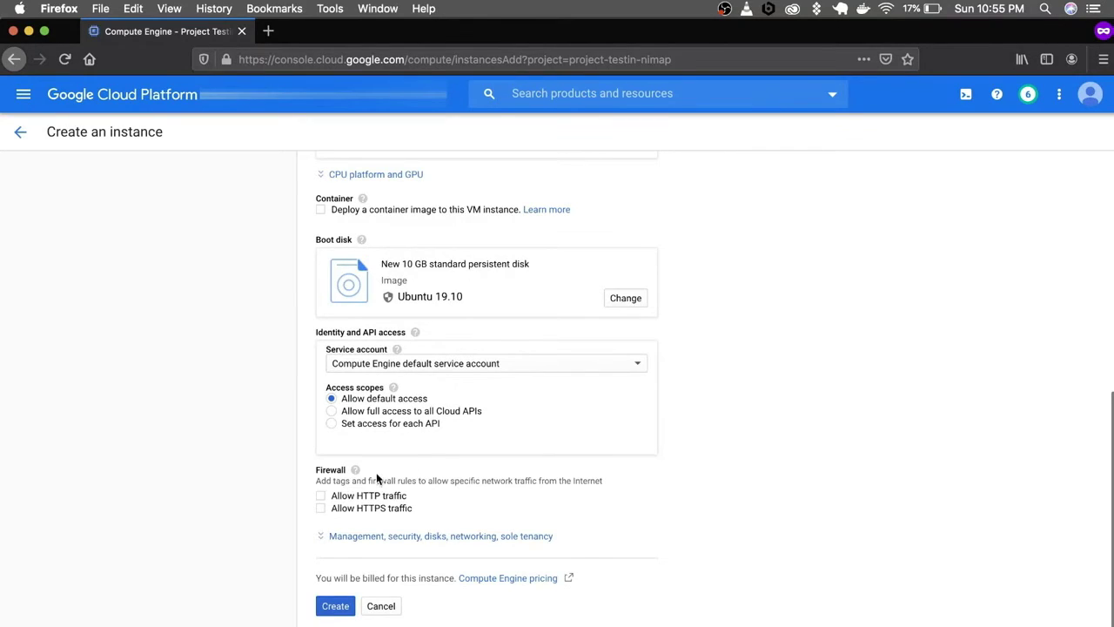
left_click(321, 498)
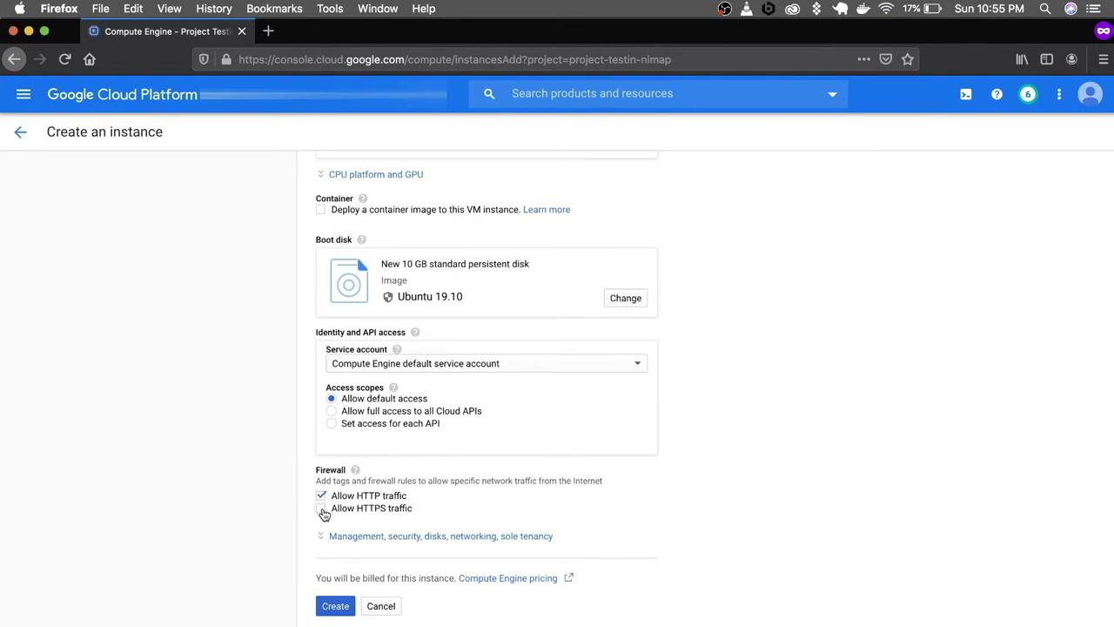
left_click(330, 605)
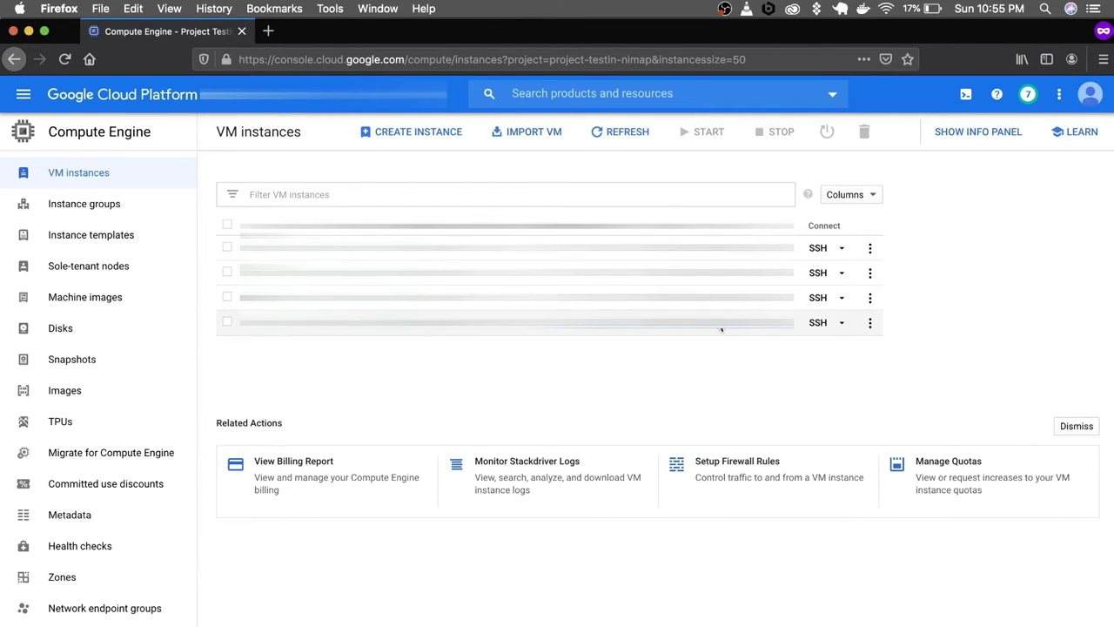
- Open the link in the last row of the VM instances list
left_click(718, 325)
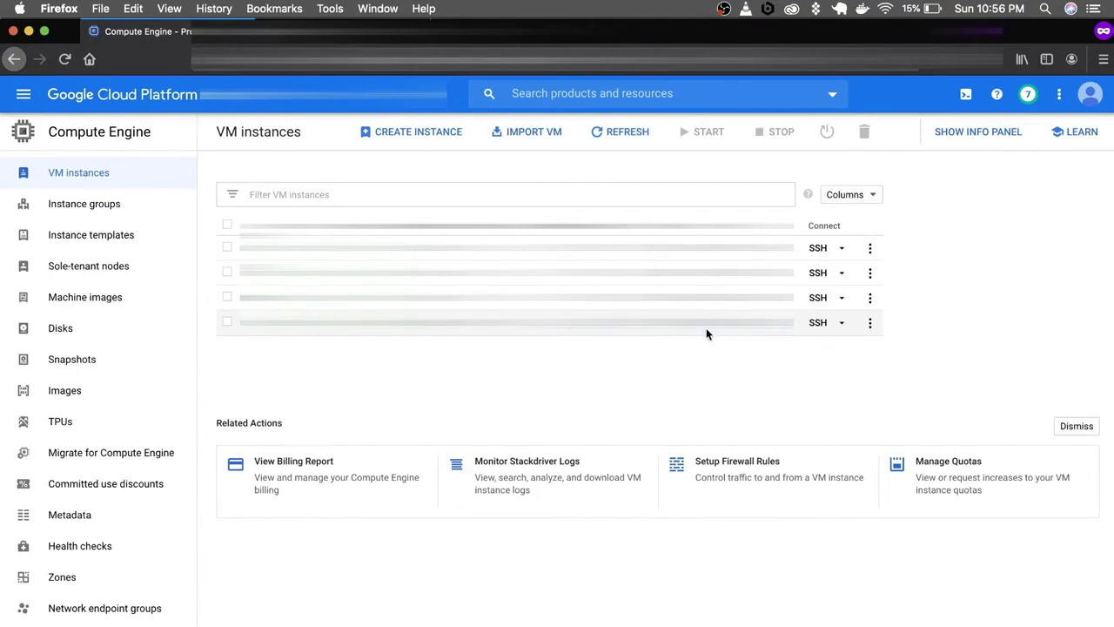
- Open the External IP addresses page of the VPC network section
left_click(24, 98)
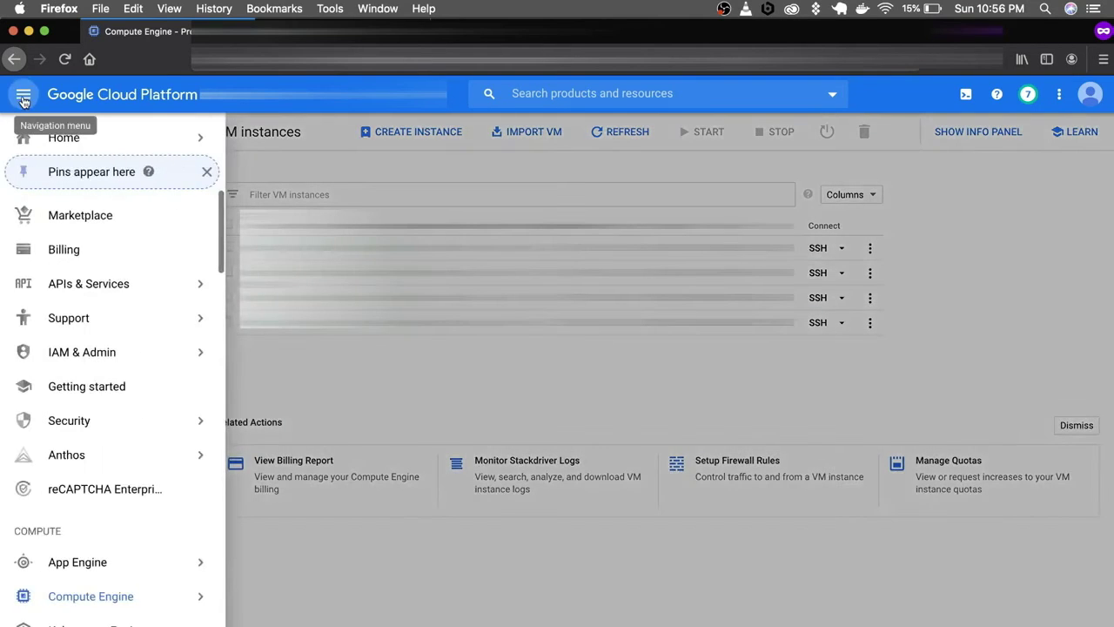
mouse_move(142, 427)
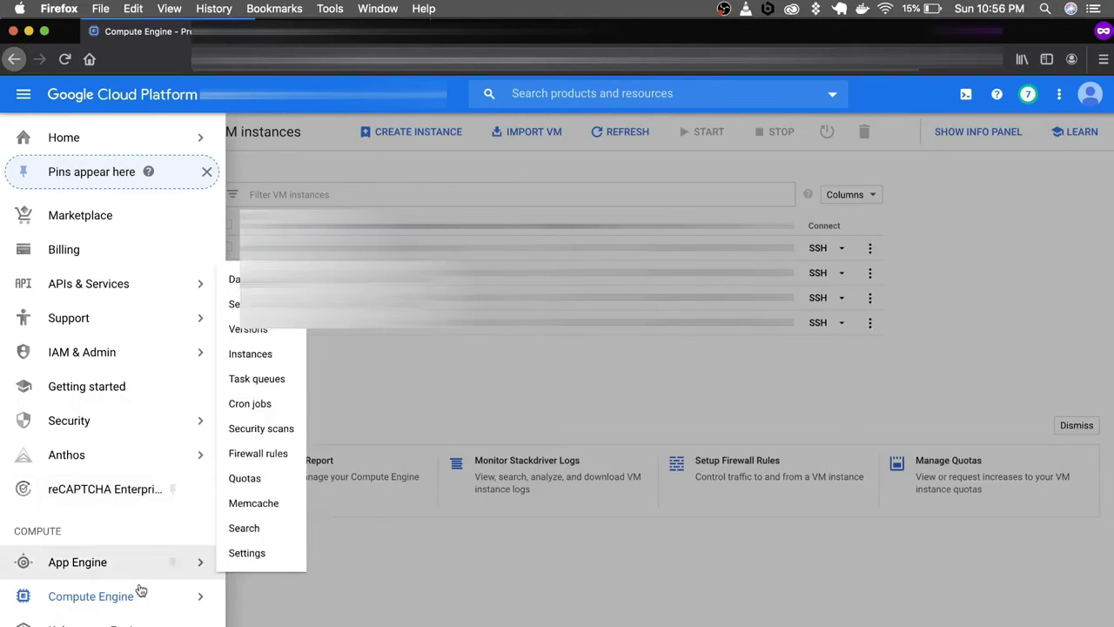
mouse_move(141, 595)
scroll(104, 600, "down", 3)
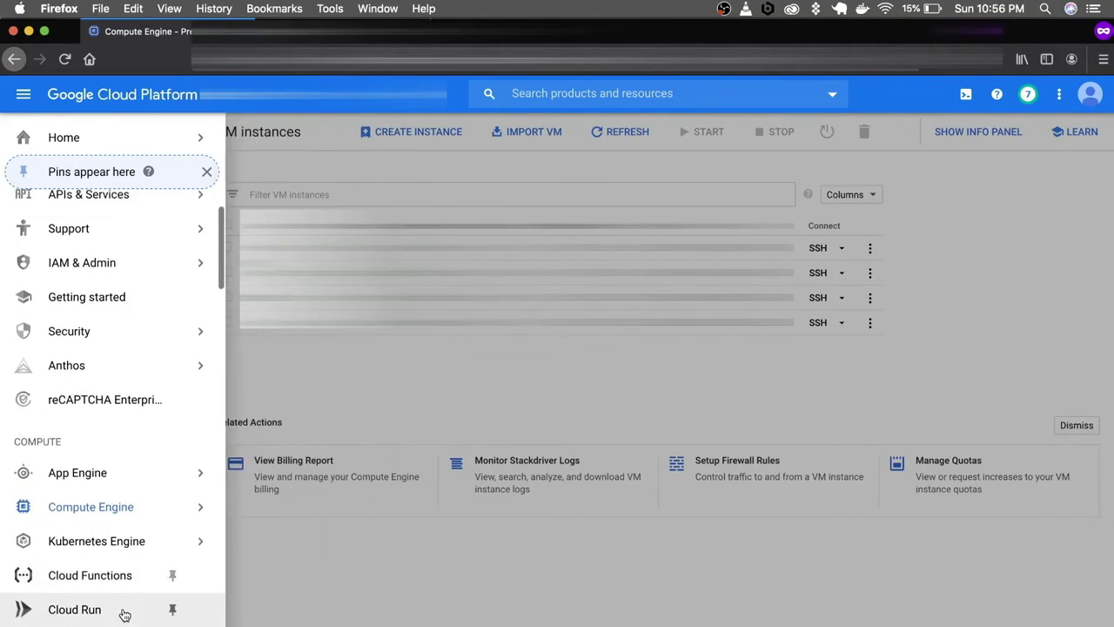
scroll(91, 421, "down", 9)
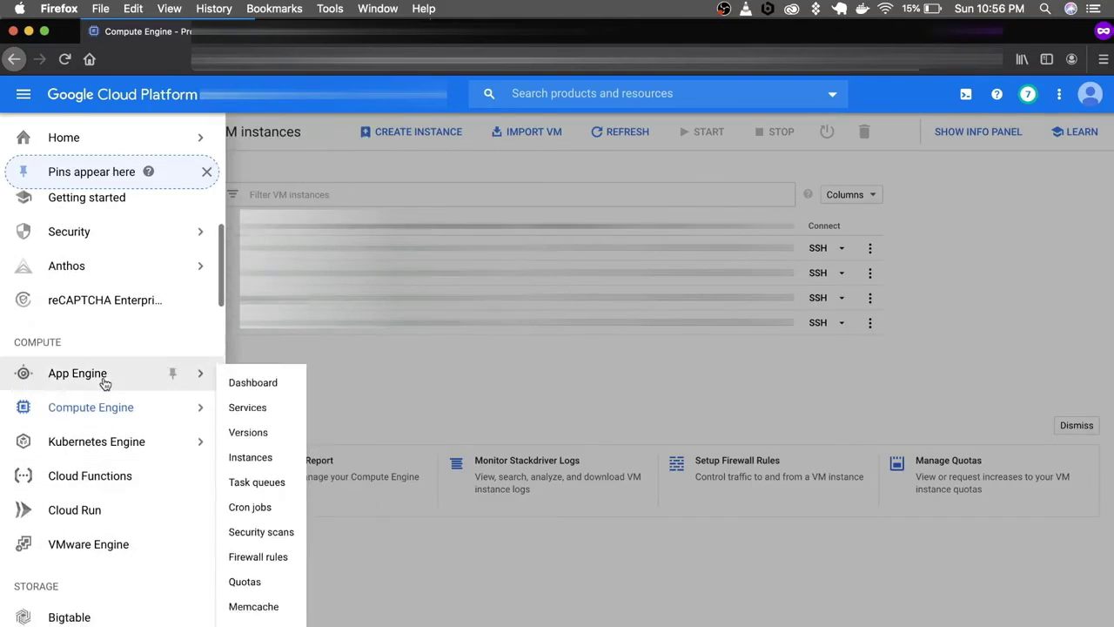
scroll(96, 588, "down", 2)
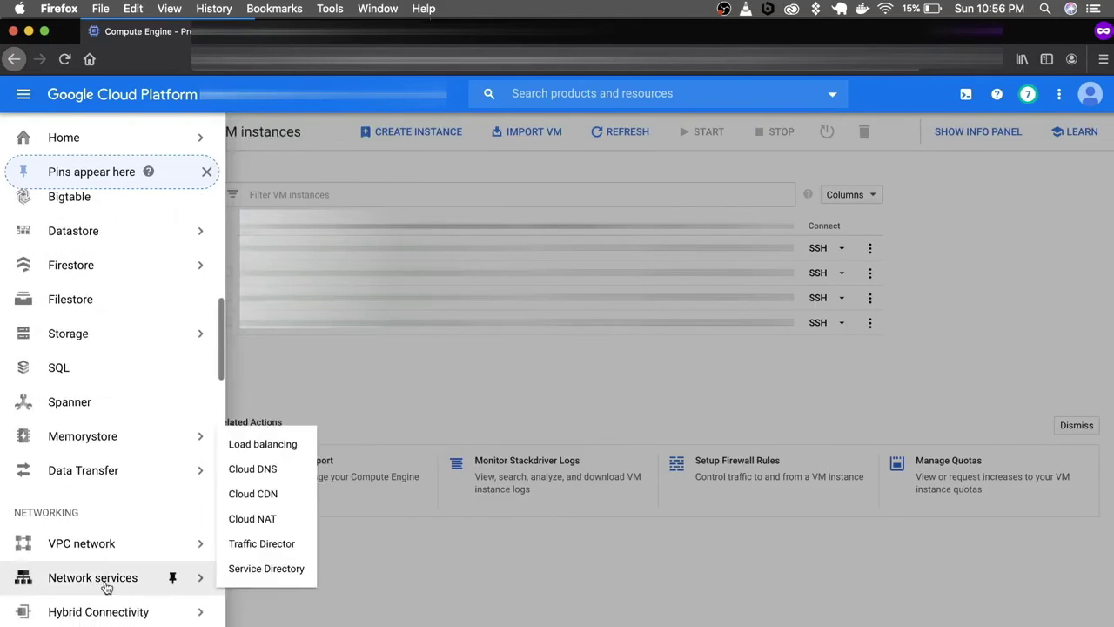
mouse_move(113, 547)
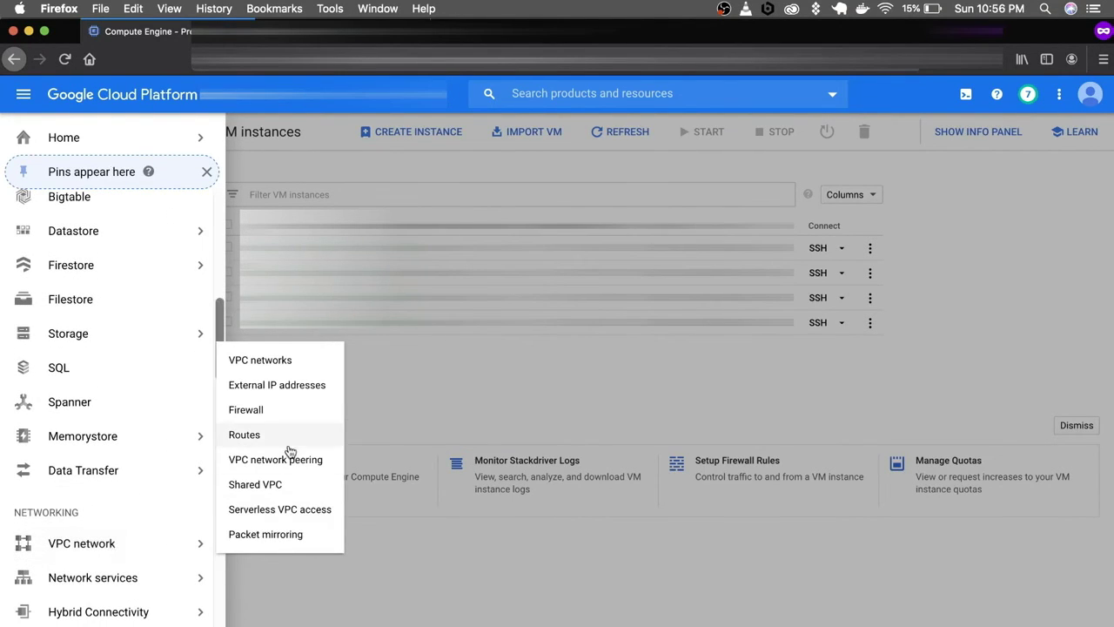
left_click(296, 386)
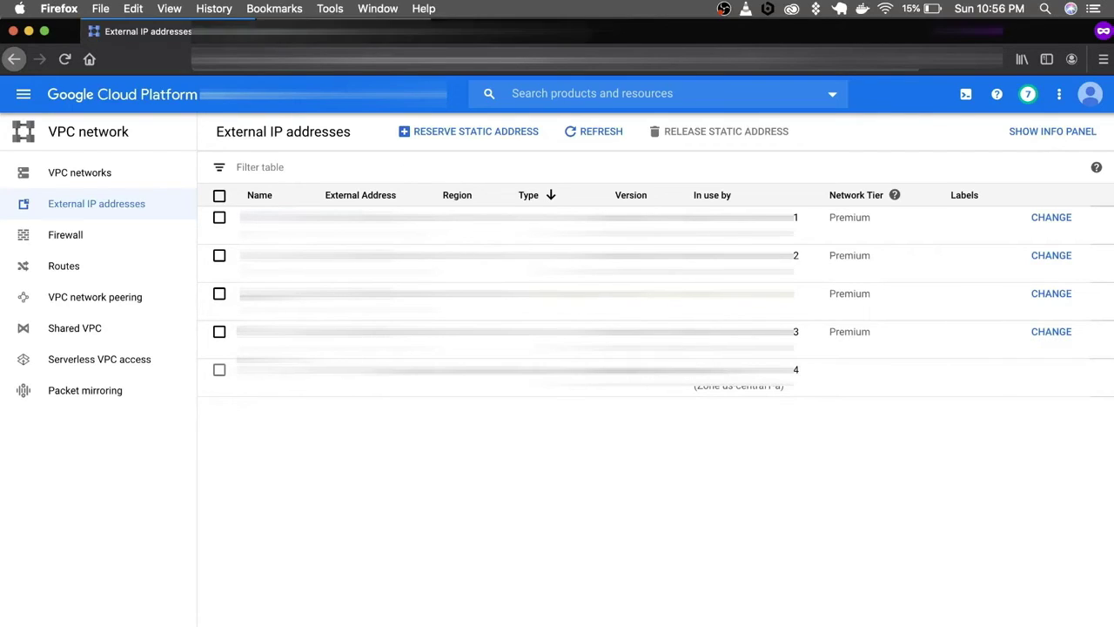
left_click(315, 32)
left_click(326, 66)
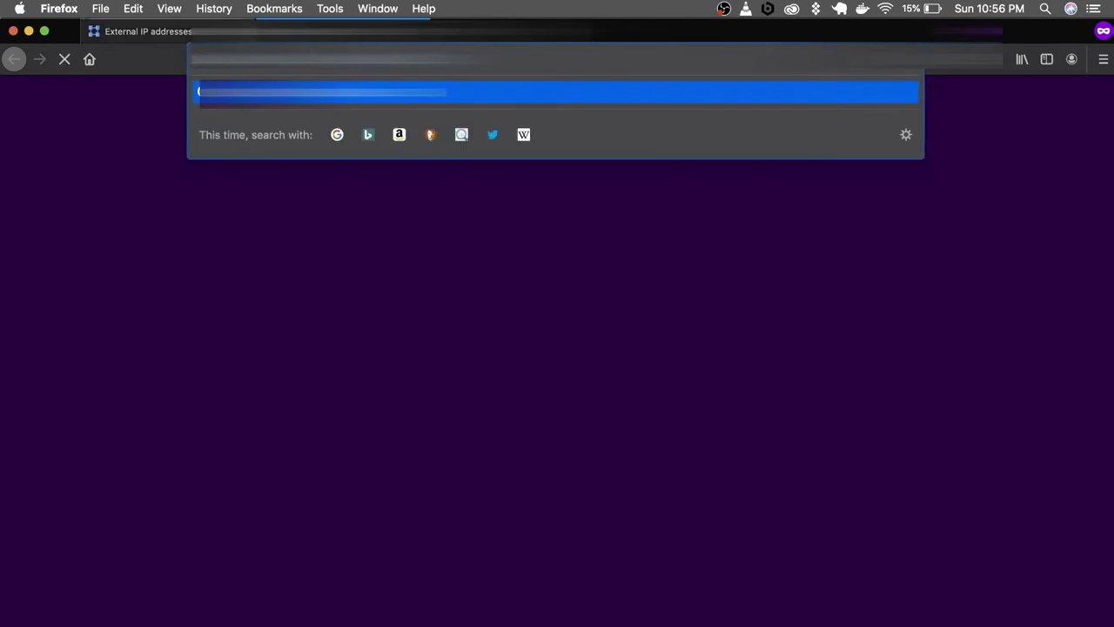
left_click(188, 34)
- Switch the external IP address of instance-4 to static and enter Testing5 as the reservation name
left_click(568, 387)
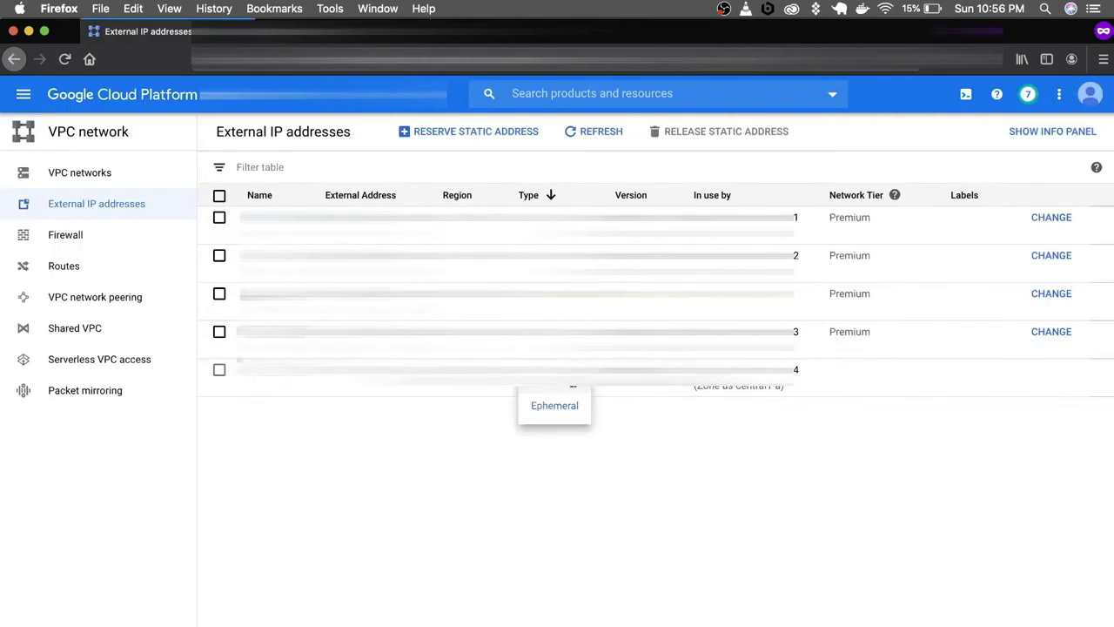
left_click(559, 389)
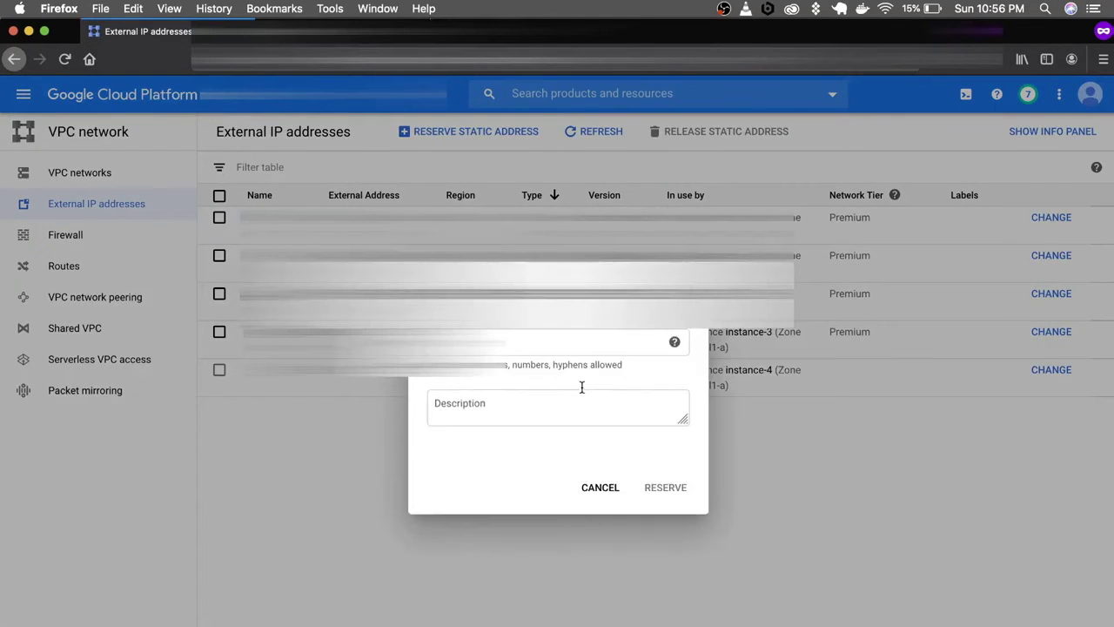
left_click(533, 347)
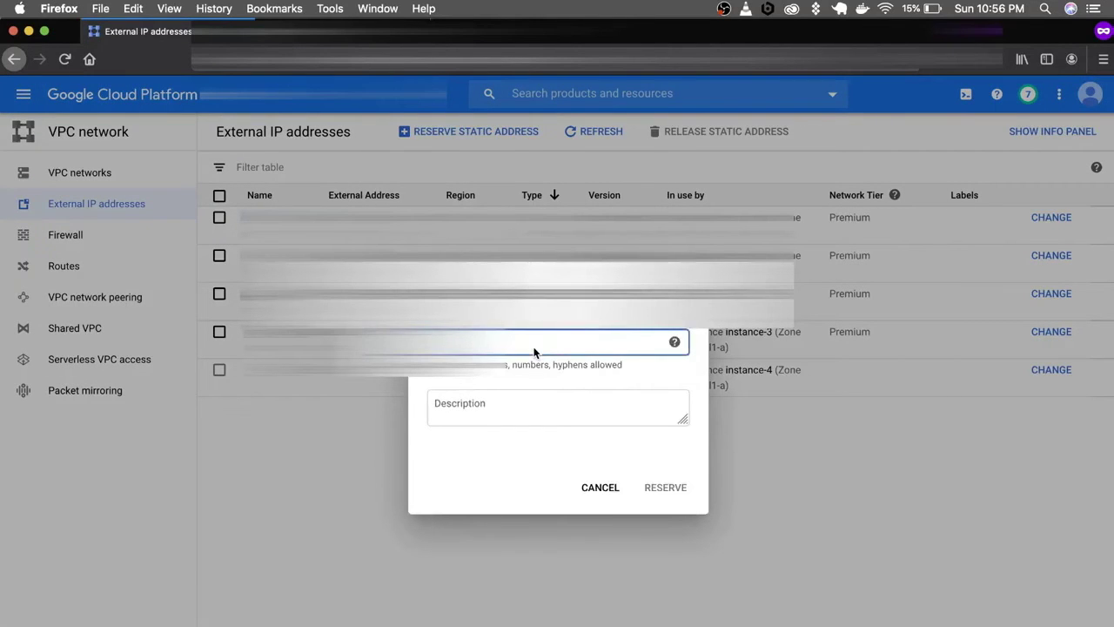
type("Testig")
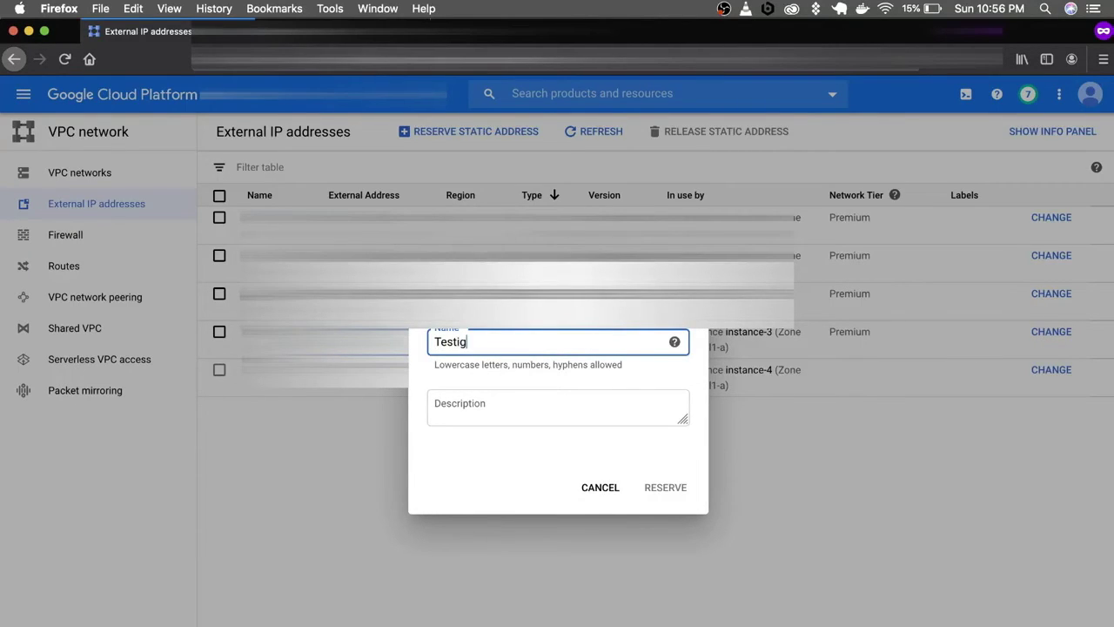
key("BackSpace")
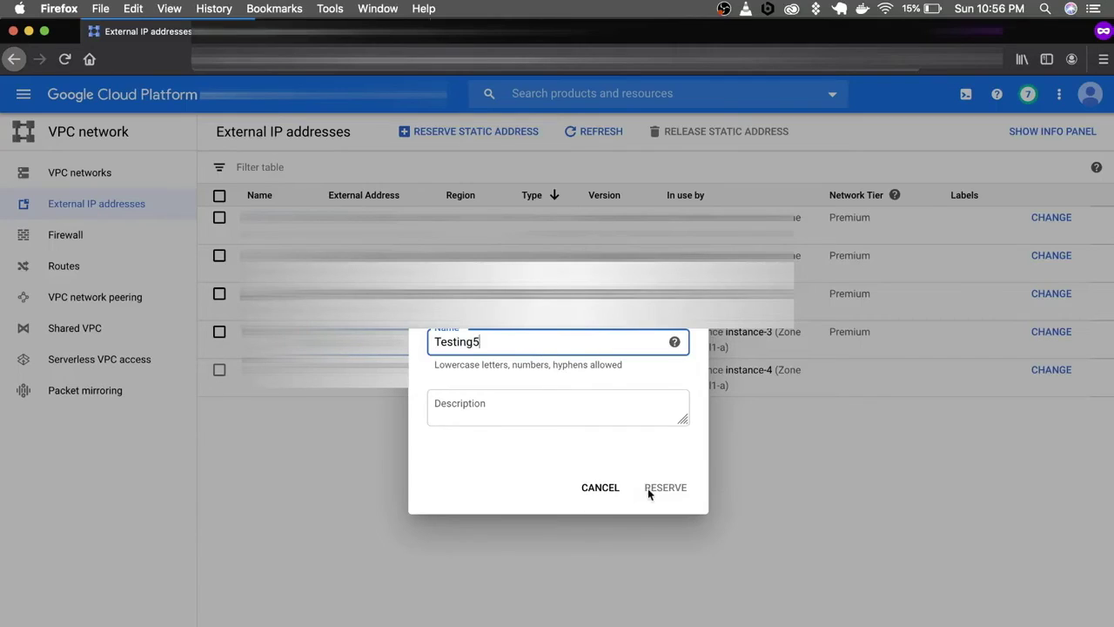
left_click(617, 435)
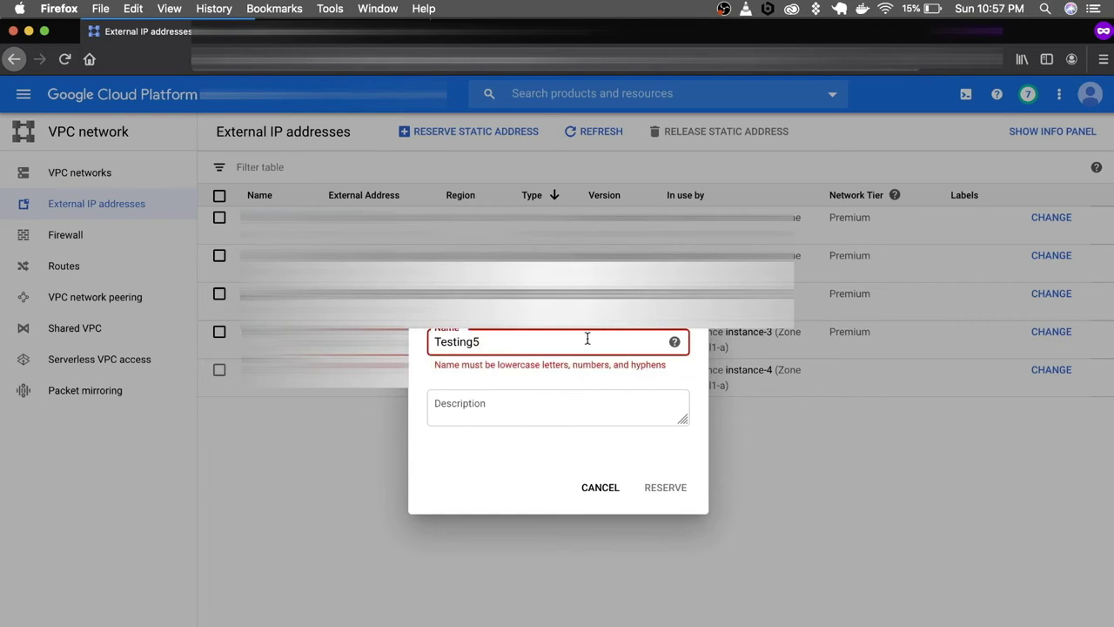
- Correct the reservation name to lowercase testing5 and reserve the static address
left_click(437, 341)
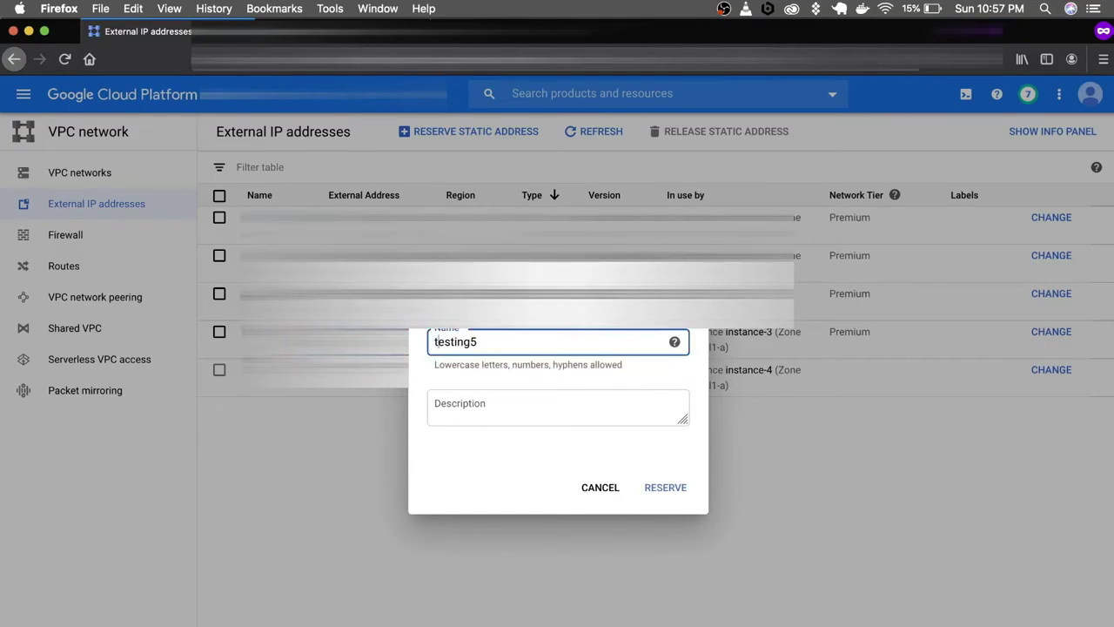
key("BackSpace")
type("t")
left_click(642, 412)
left_click(676, 496)
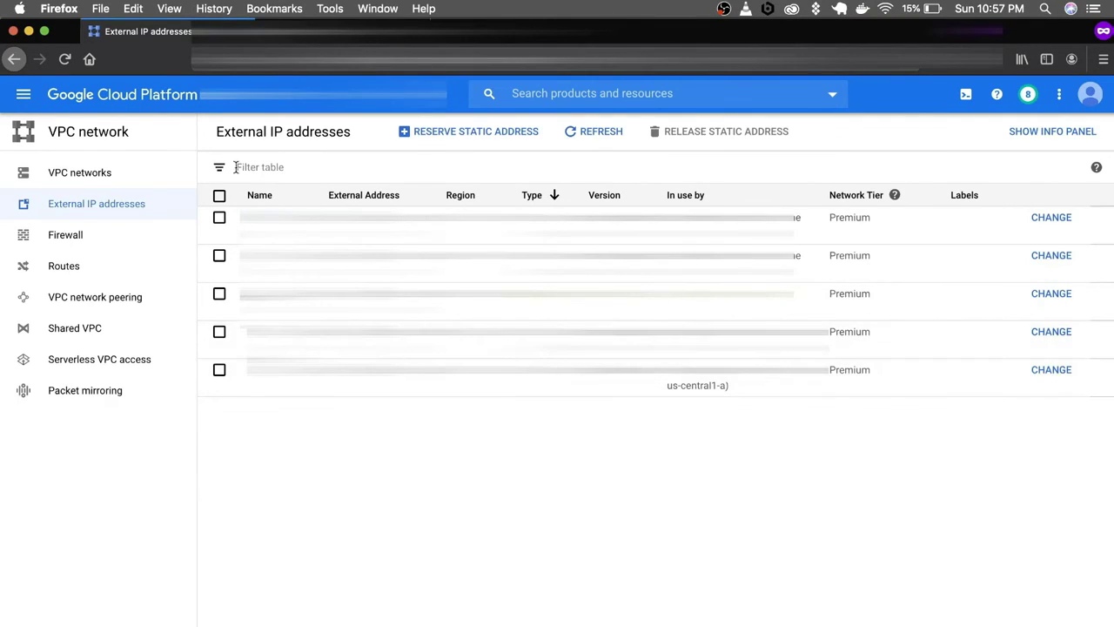
- Return to the VM instances list of Compute Engine
left_click(18, 110)
scroll(105, 522, "down", 1)
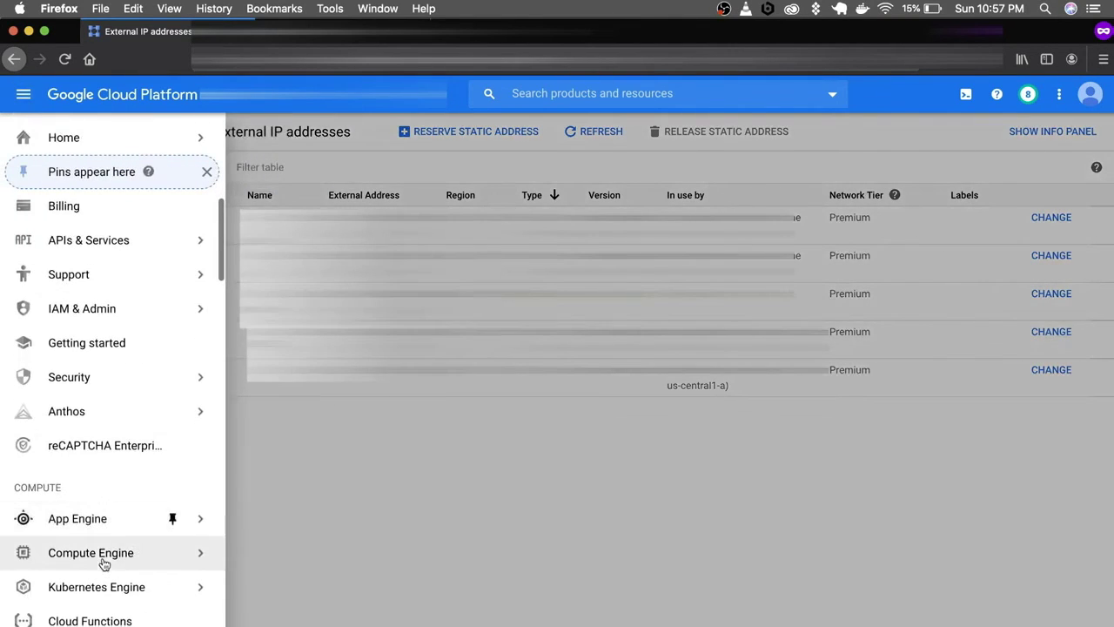
mouse_move(169, 552)
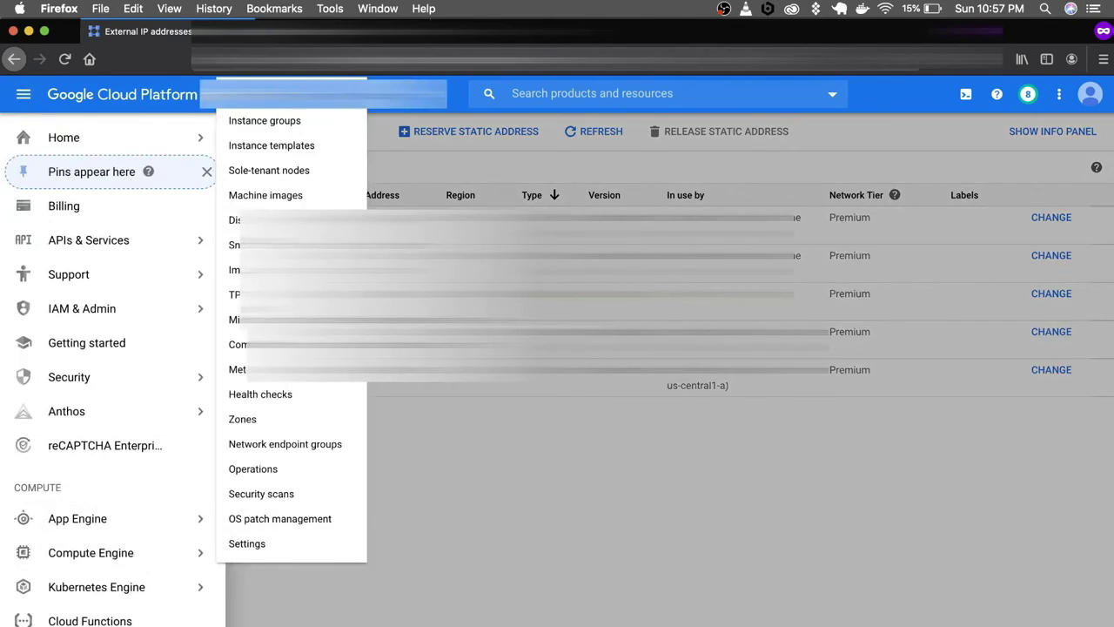
left_click(168, 552)
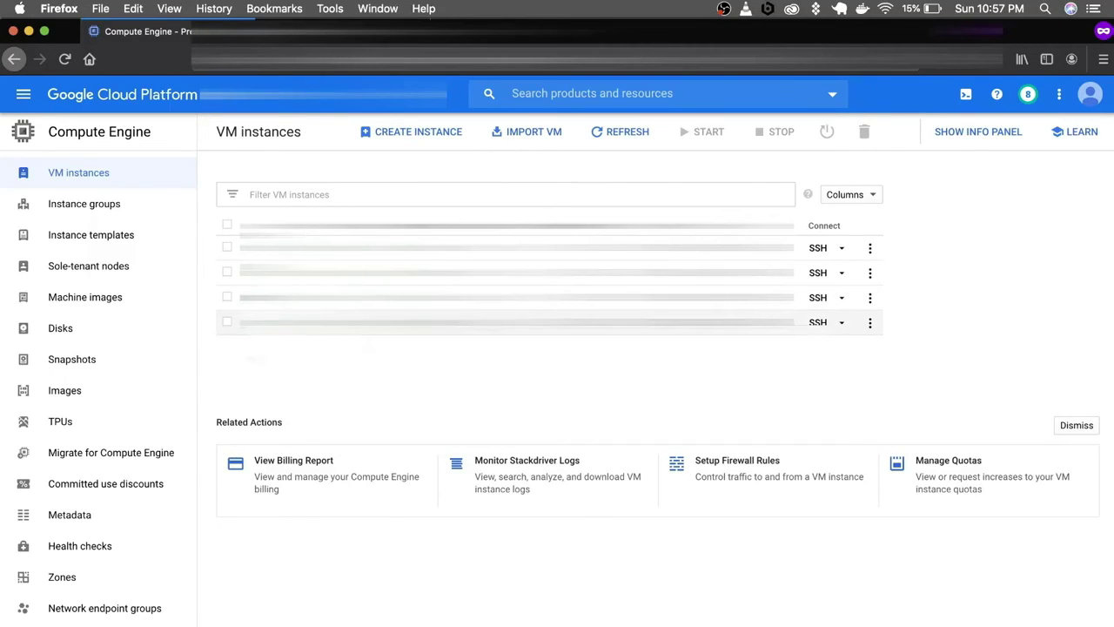
- Review the management actions and the SSH connection options offered for the last VM instance
left_click(871, 324)
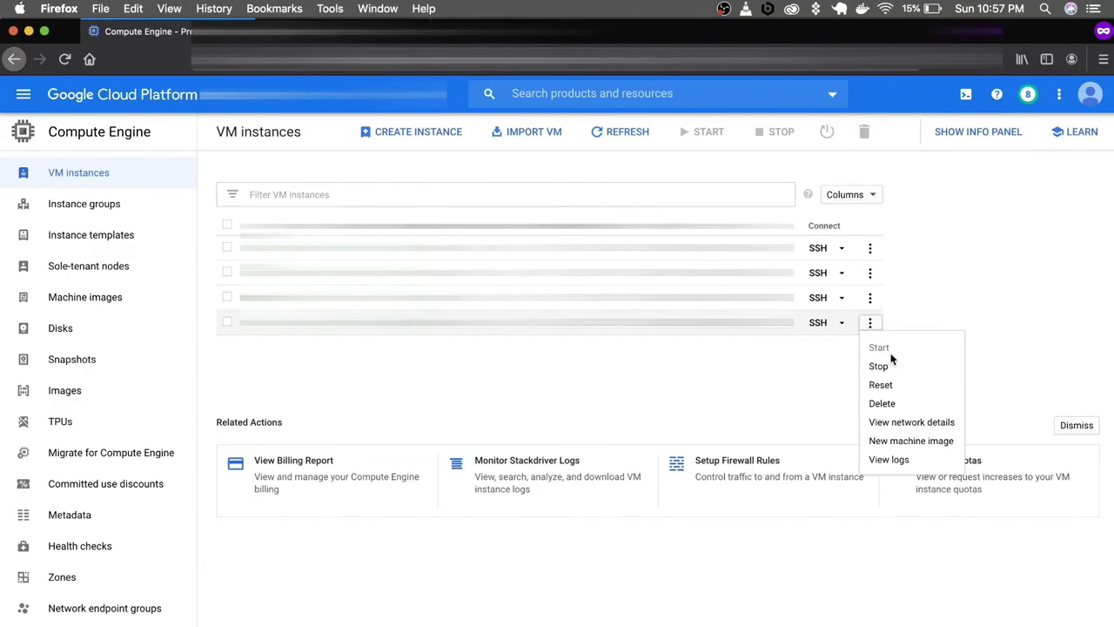
left_click(841, 323)
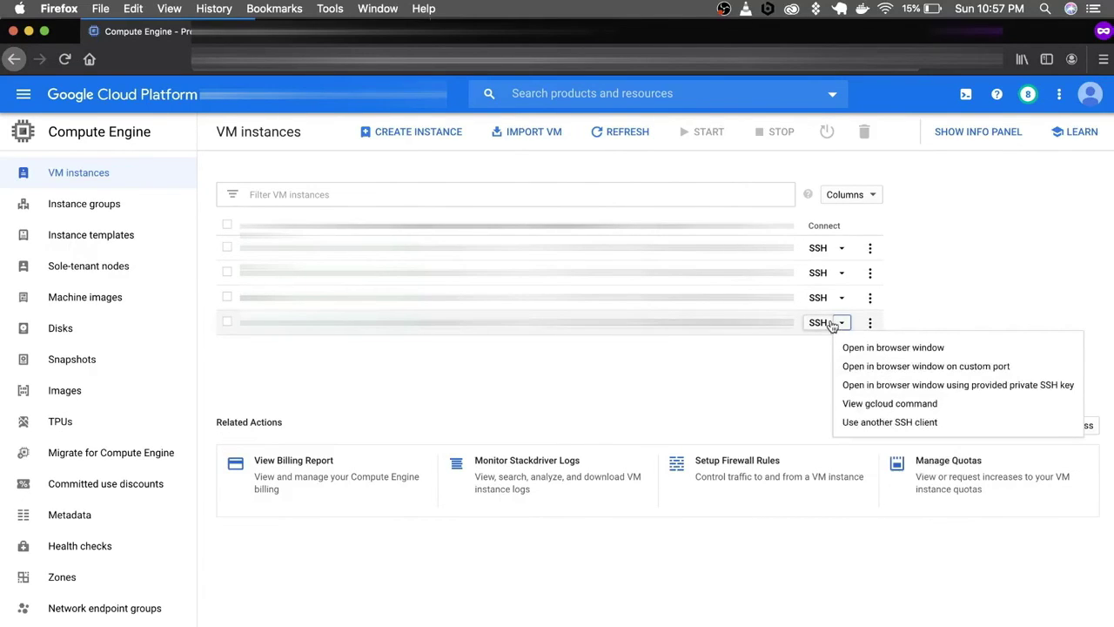
left_click(802, 359)
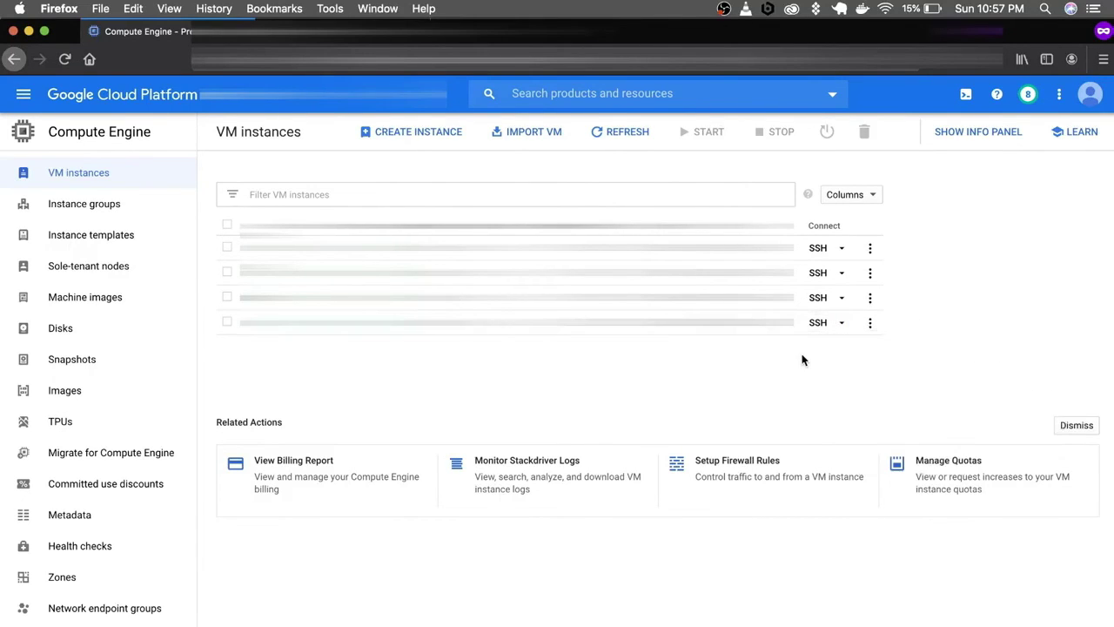
left_click(841, 325)
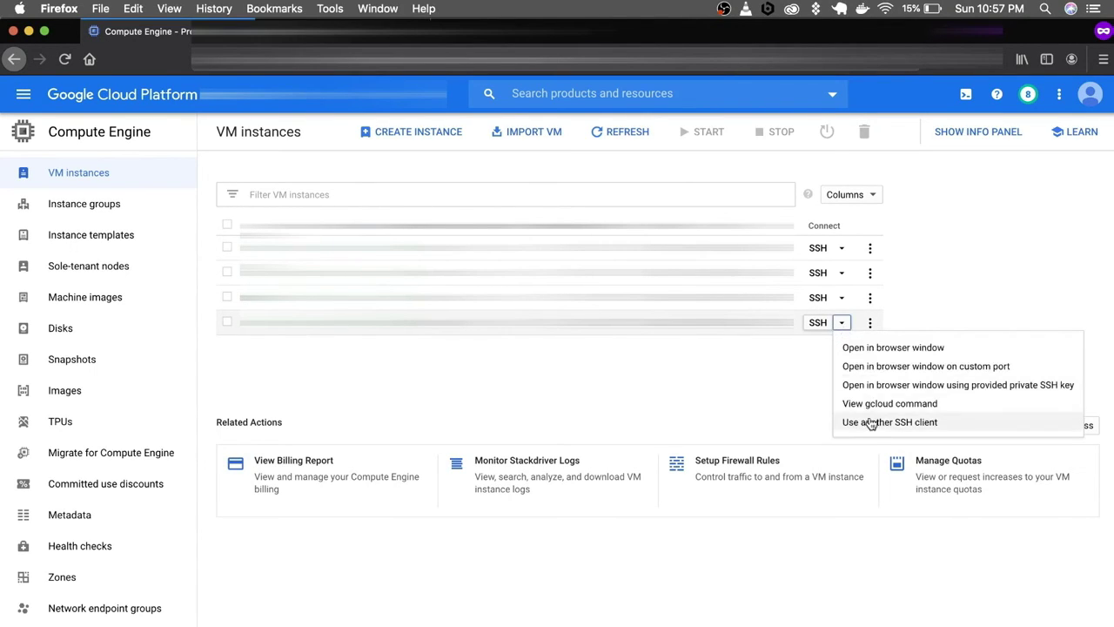
- Open an SSH session to instance-4 in a browser window and run the ls and sudo commands
left_click(817, 323)
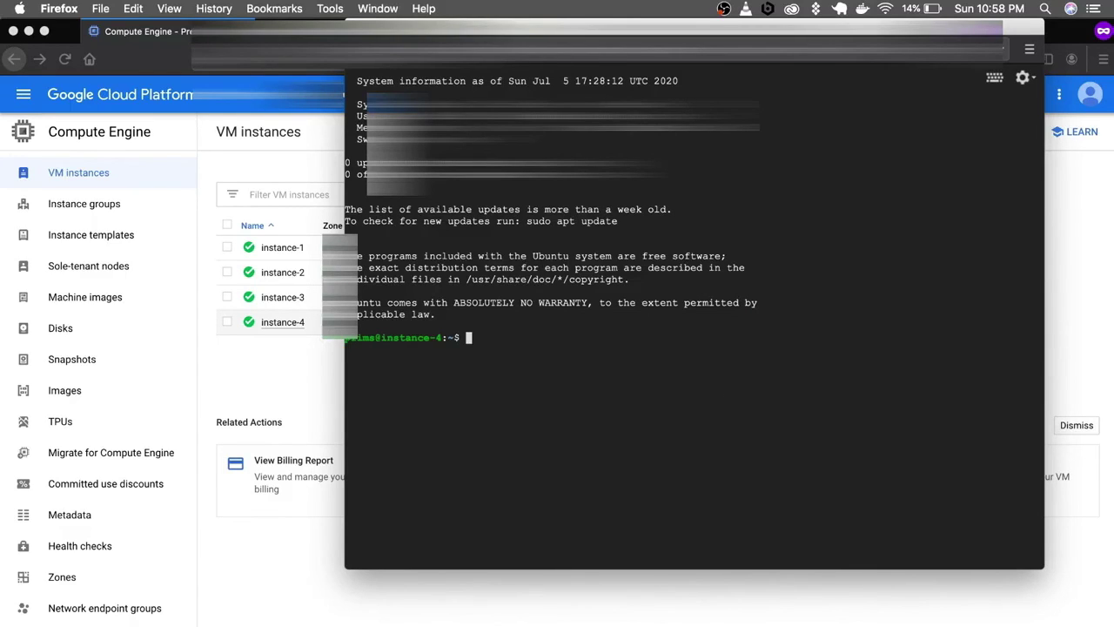
type("ls")
key("Return")
type("sudo")
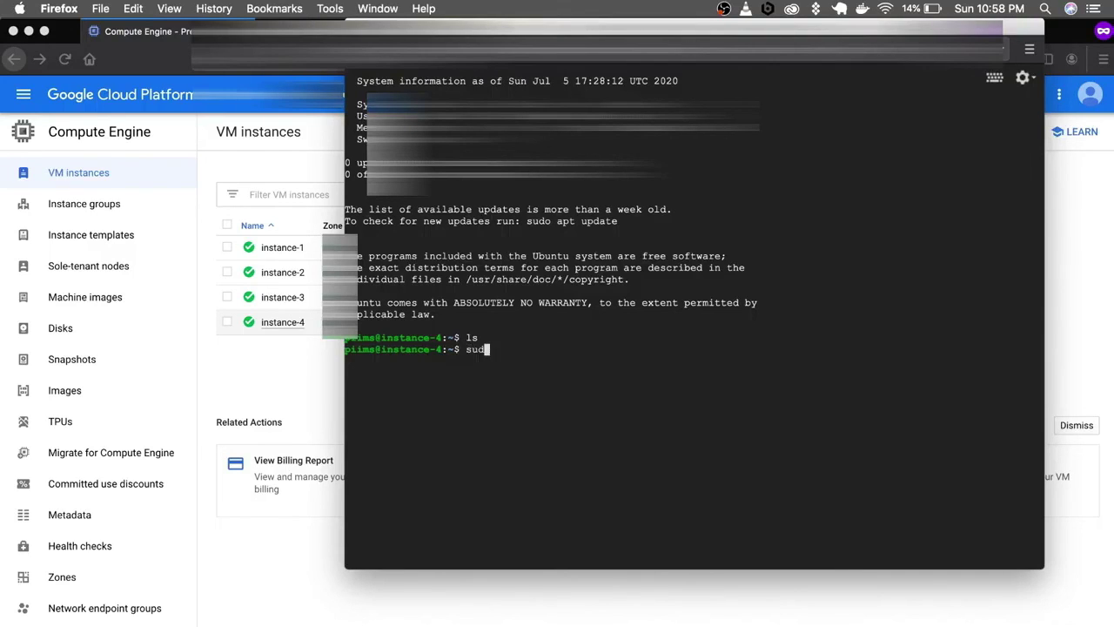
key("Return")
- Refresh the package lists on instance-4 with sudo apt-get update, closing the Photoshop window that interrupts the session
type("su")
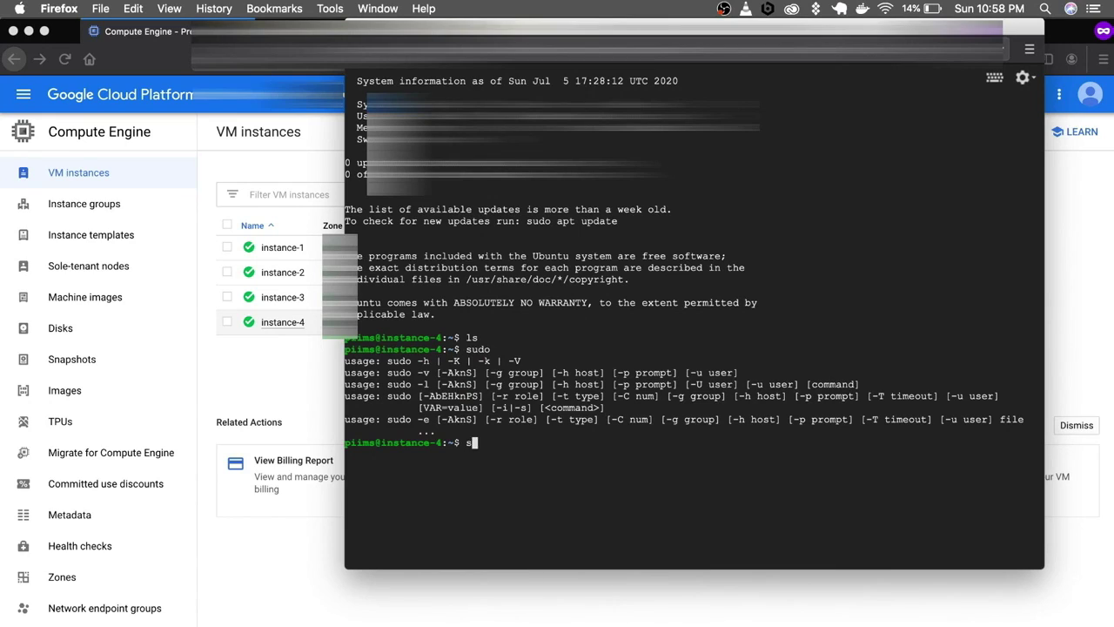
type("do a")
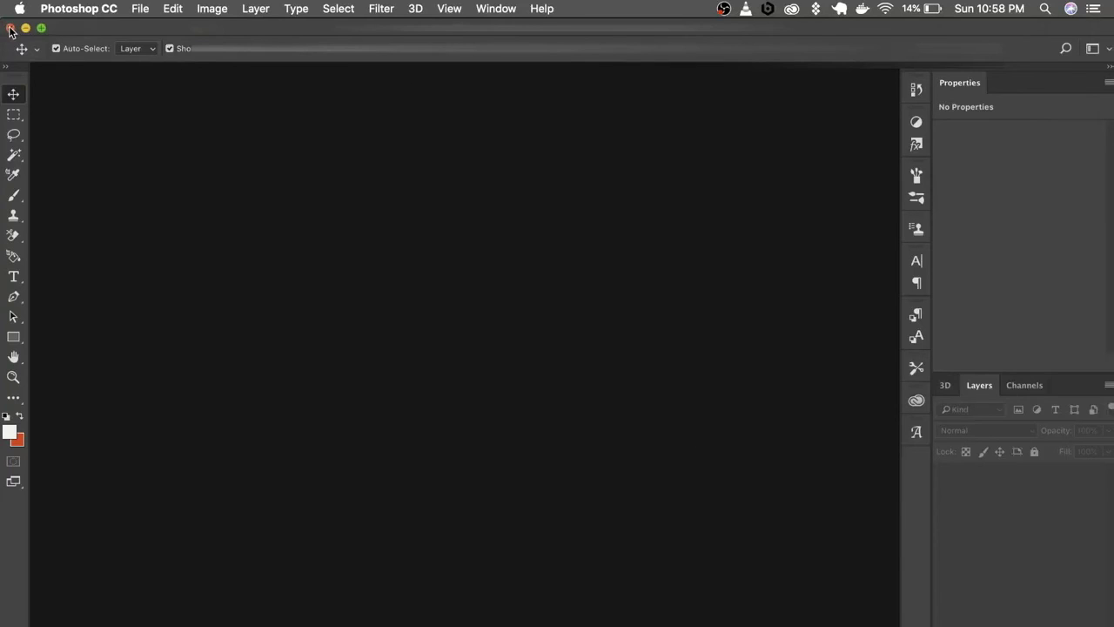
left_click(11, 30)
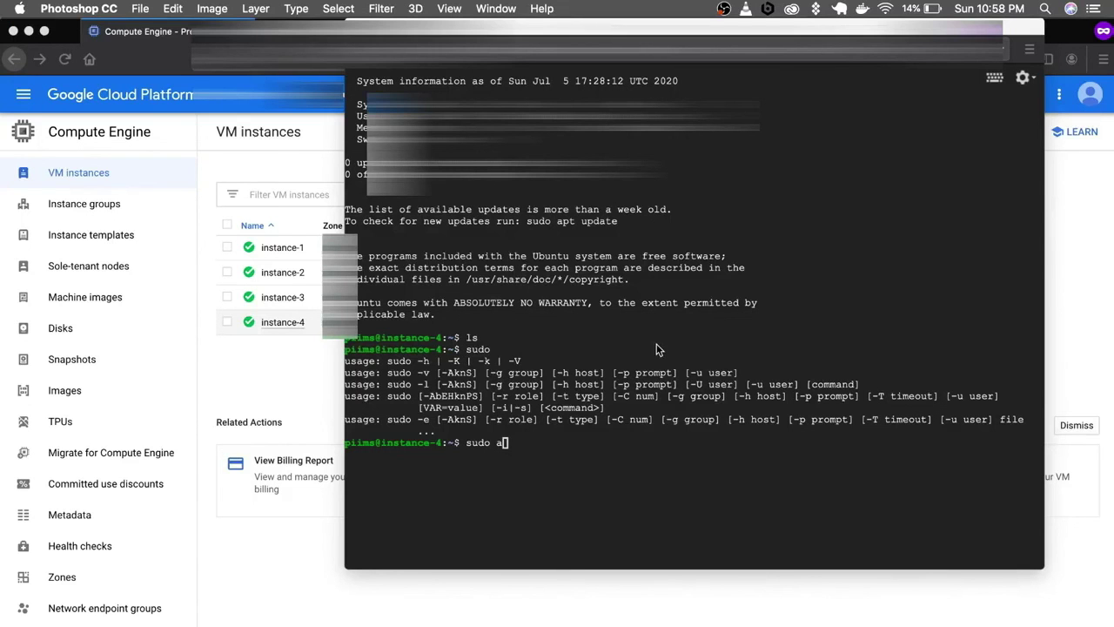
type("pt-get update")
key("Return")
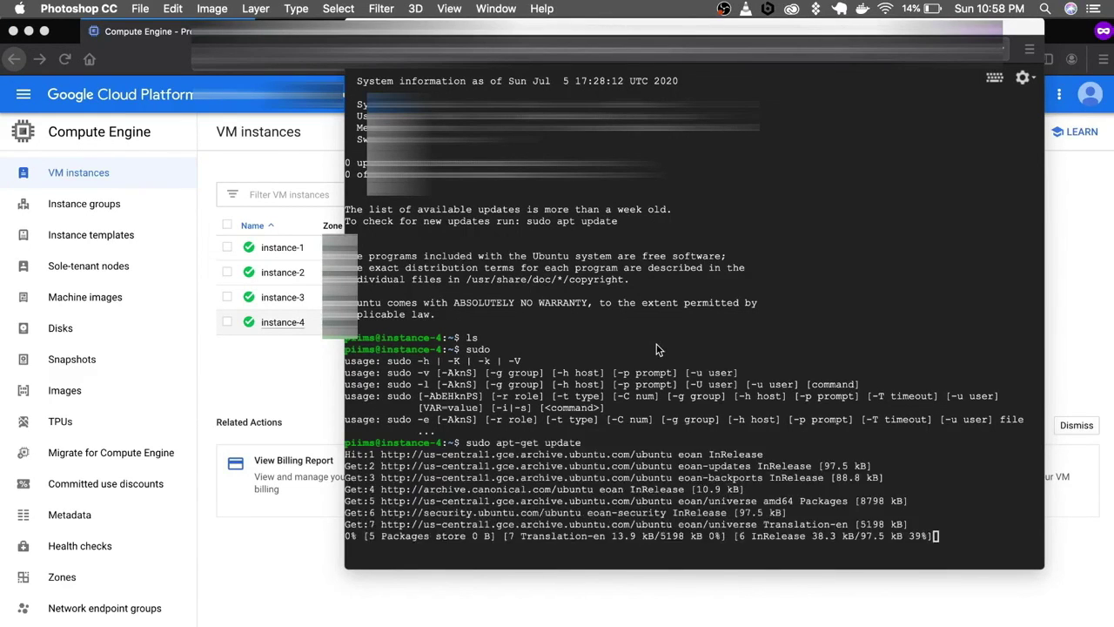